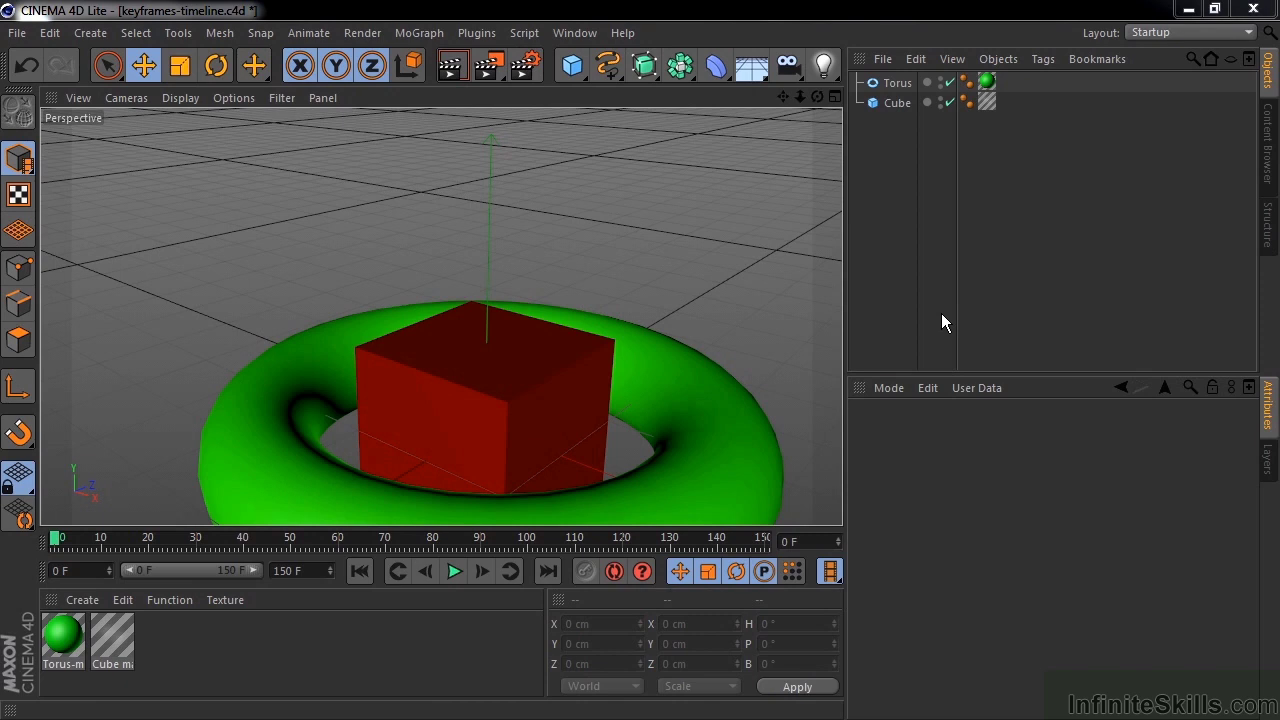
Step: Dismiss the Open File dialog, then play the animation and stop it at frame 109
click(17, 33)
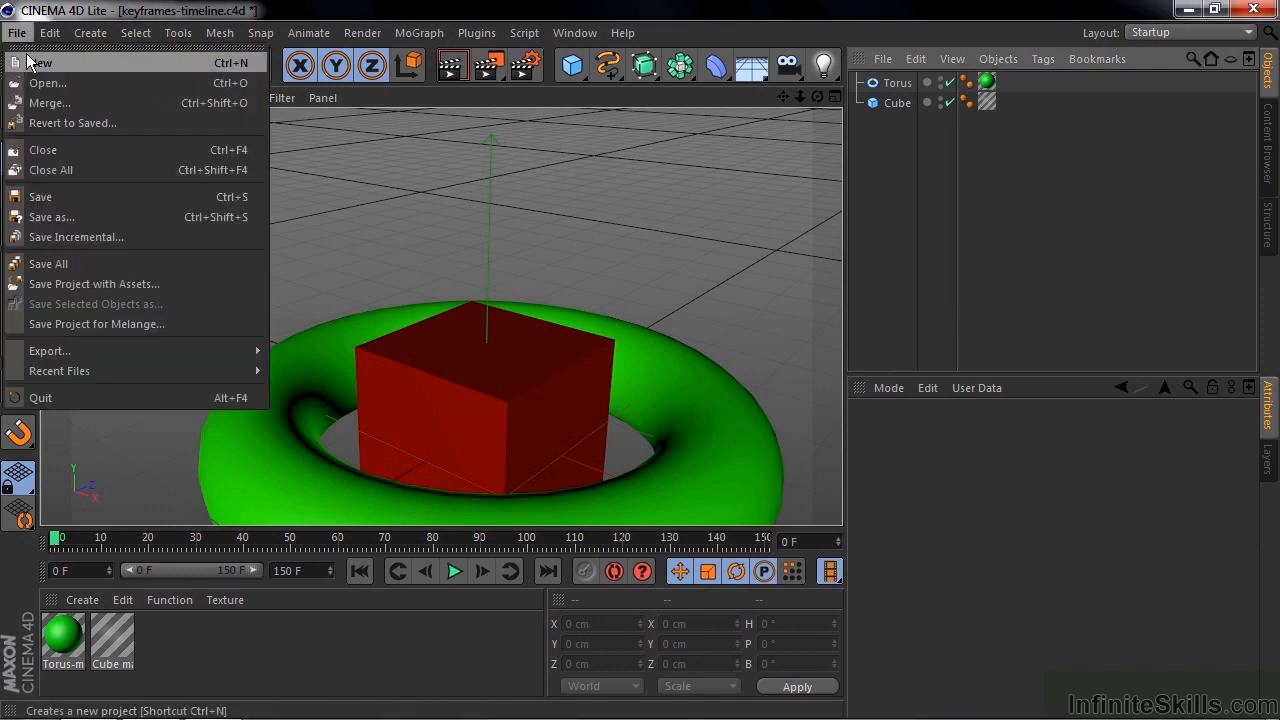
click(40, 84)
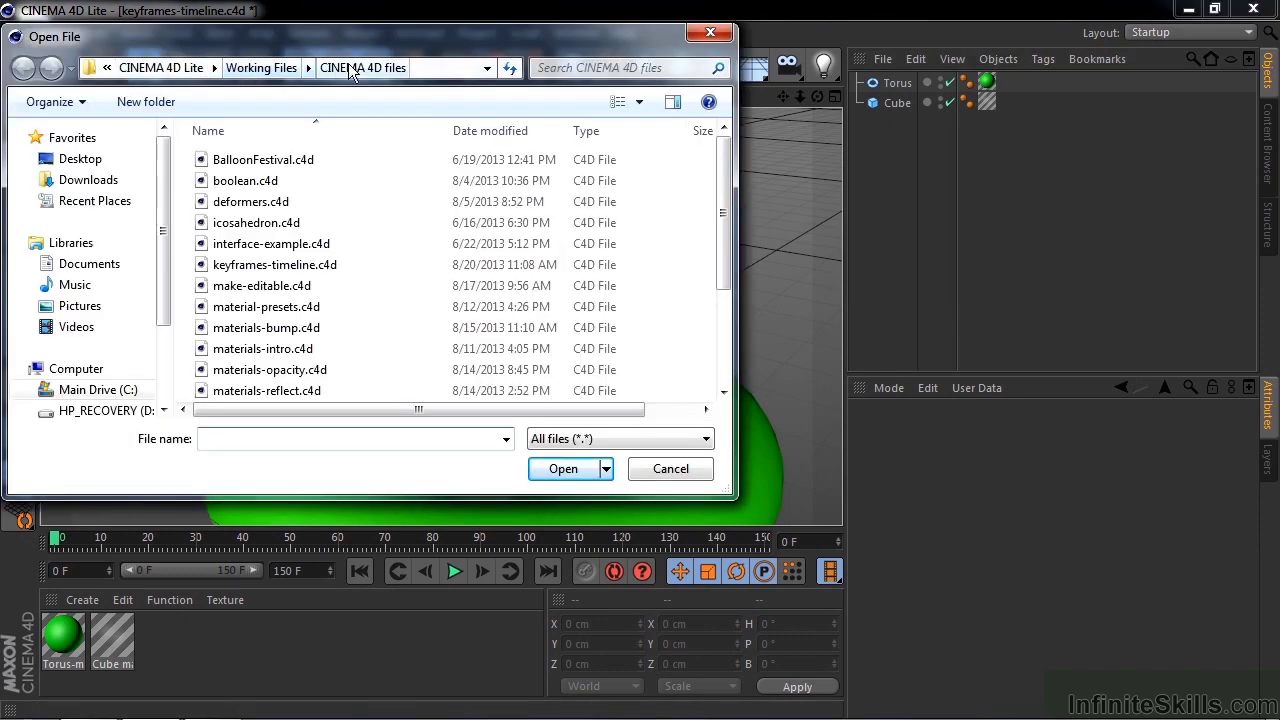
click(670, 469)
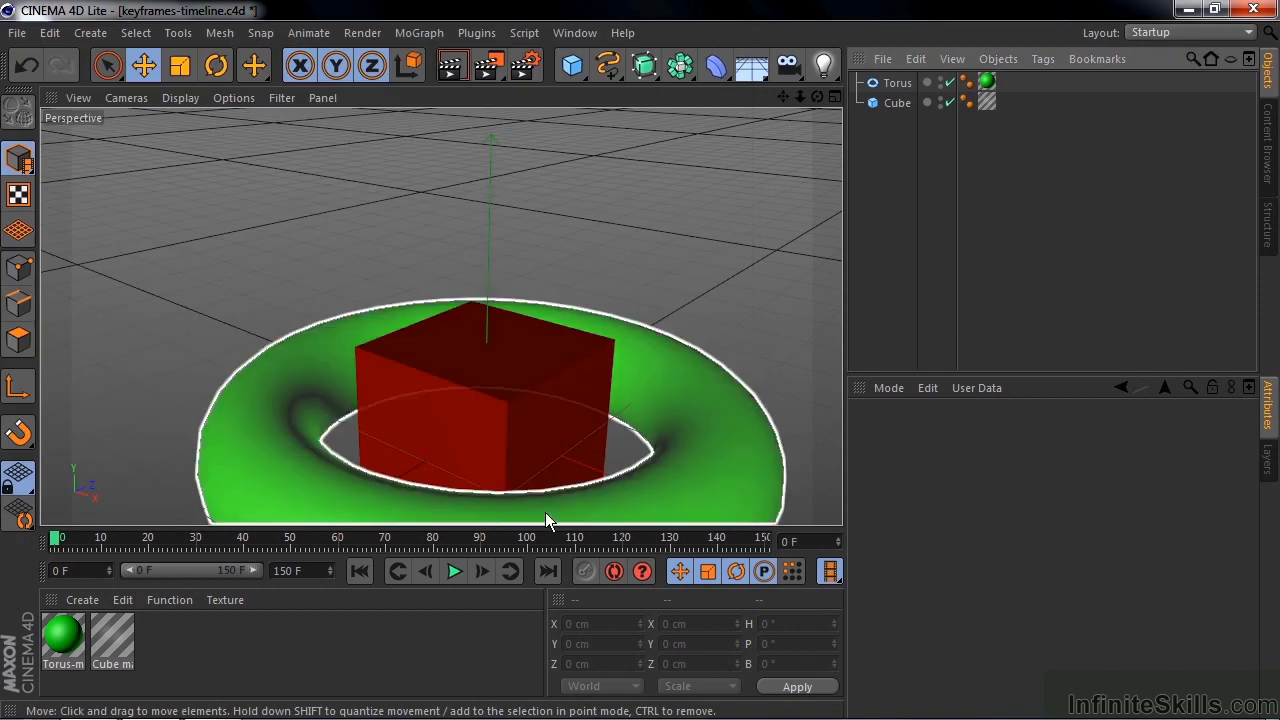
click(451, 572)
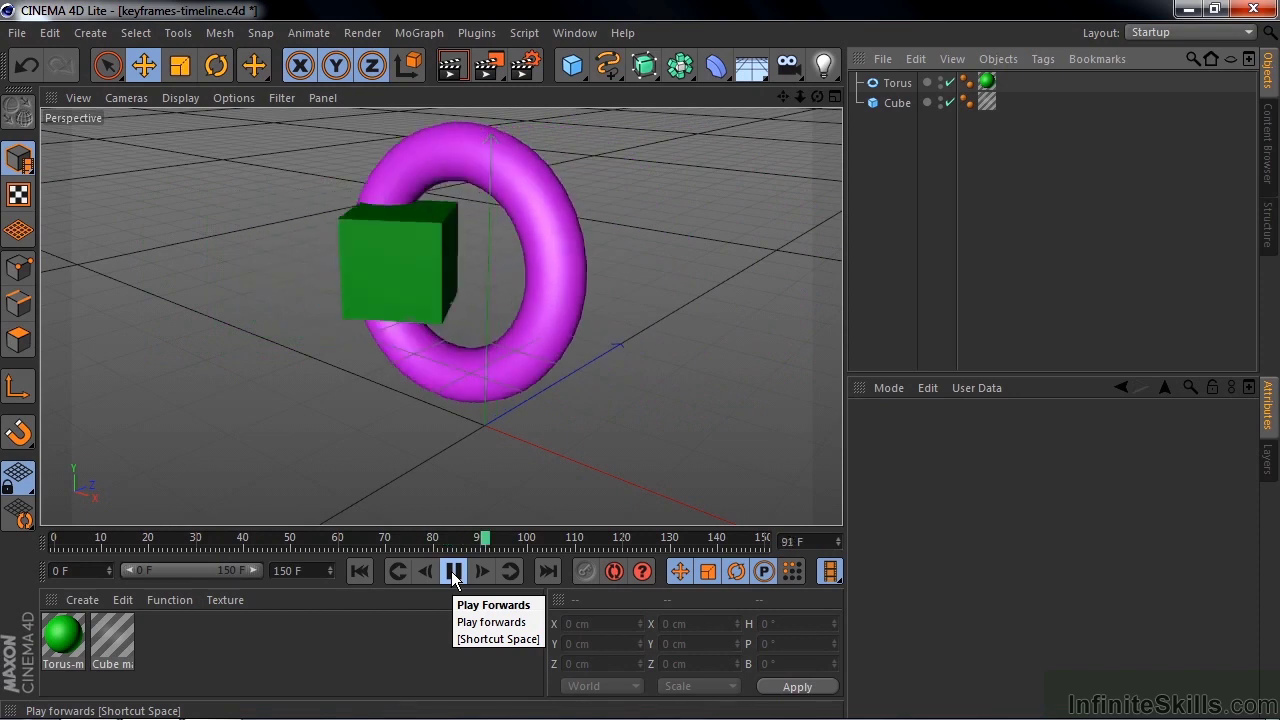
click(451, 571)
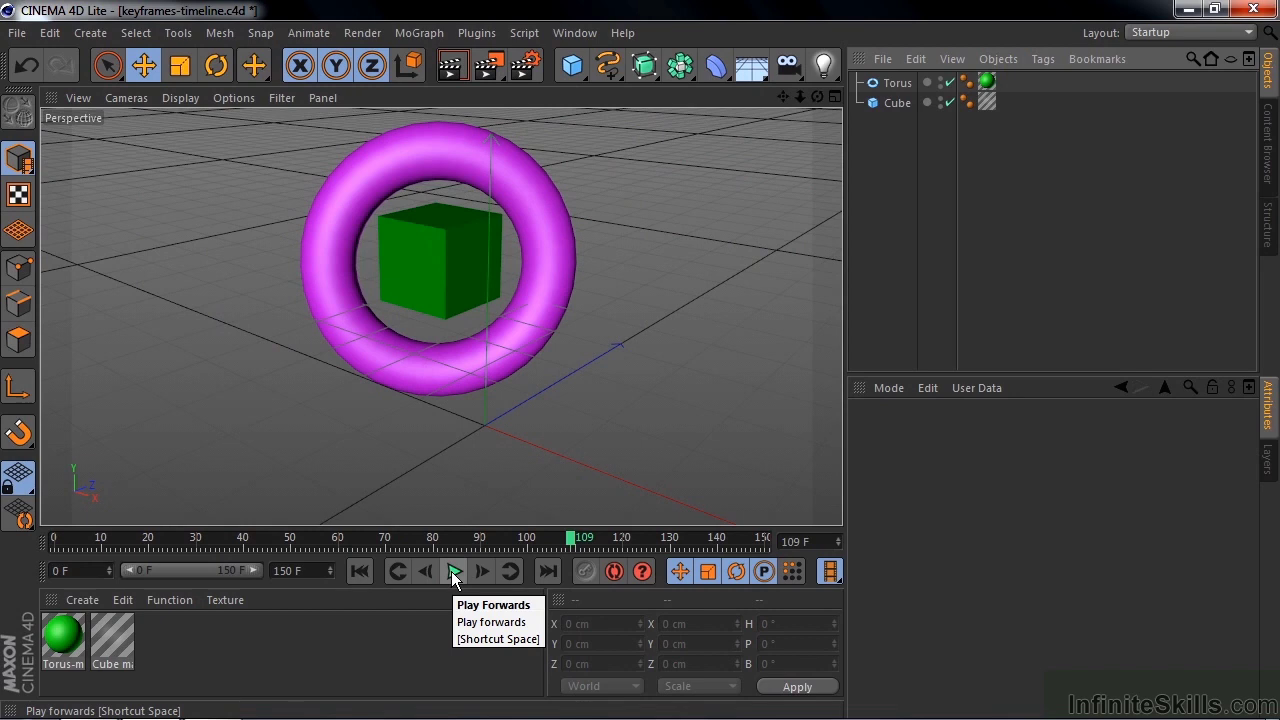
Step: Inspect the torus, the cube, and the Torus-mat and Cube mat materials, then go to frame 24
click(523, 221)
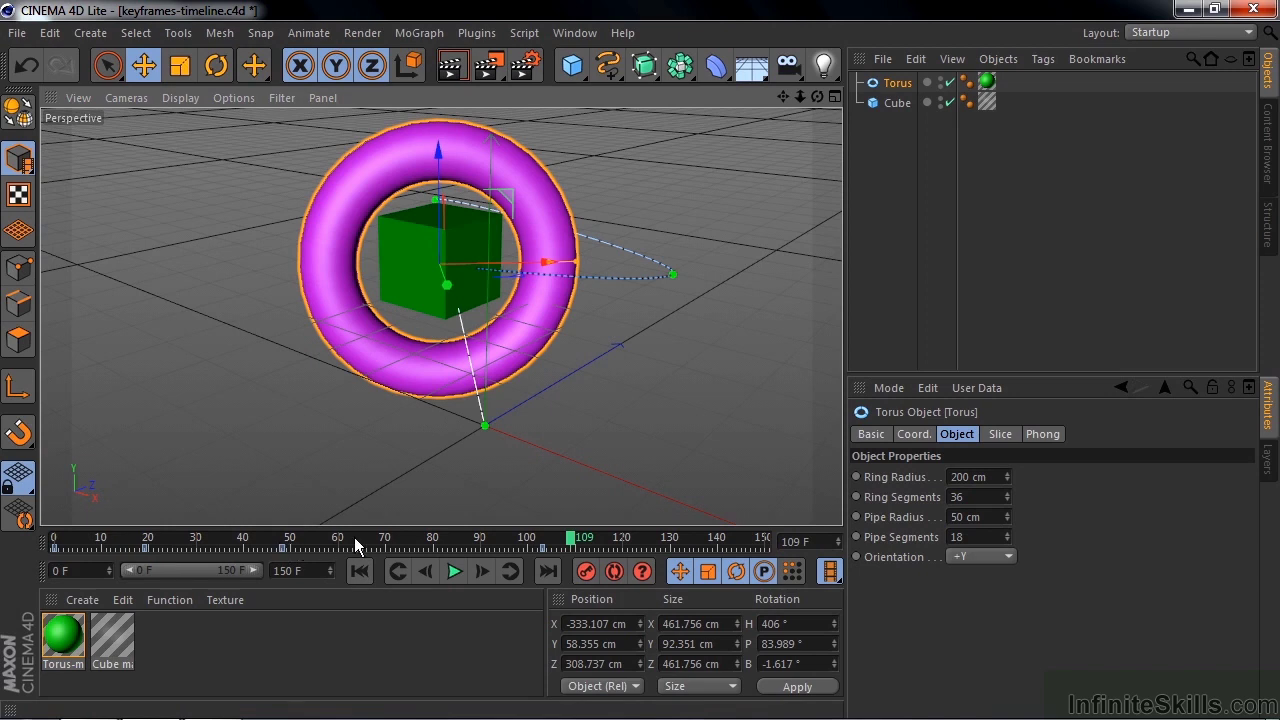
click(421, 279)
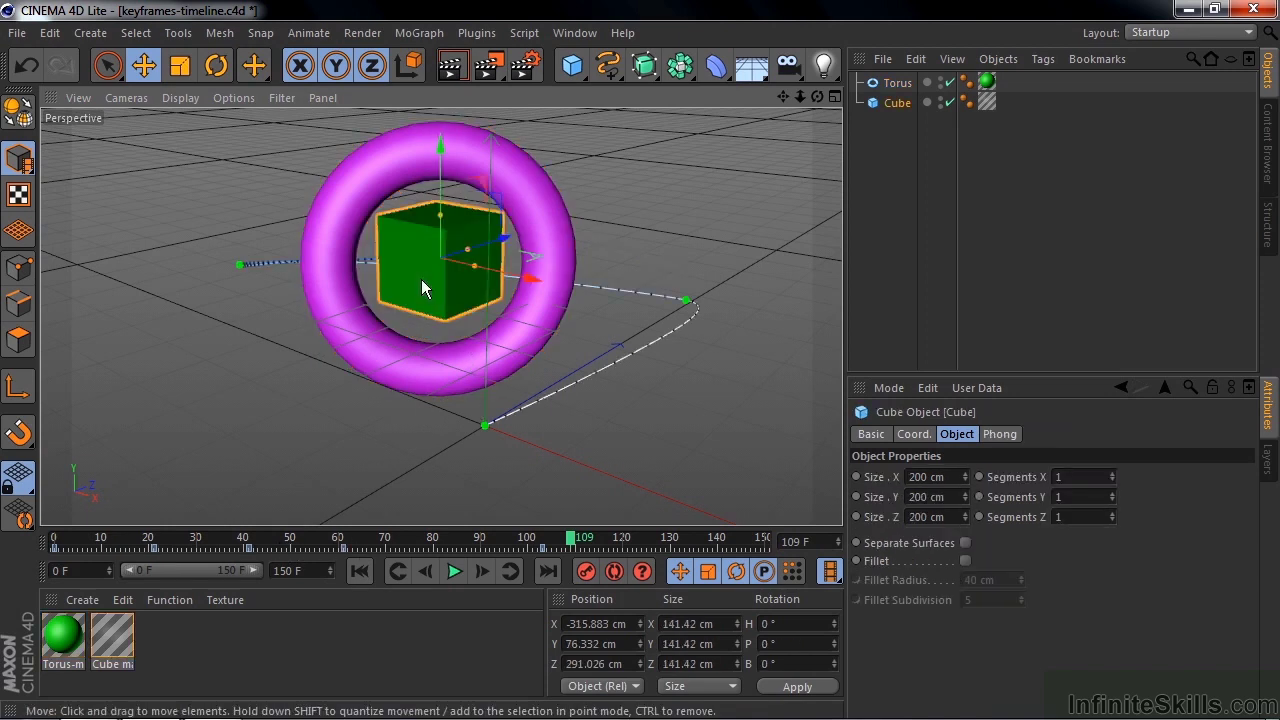
click(62, 639)
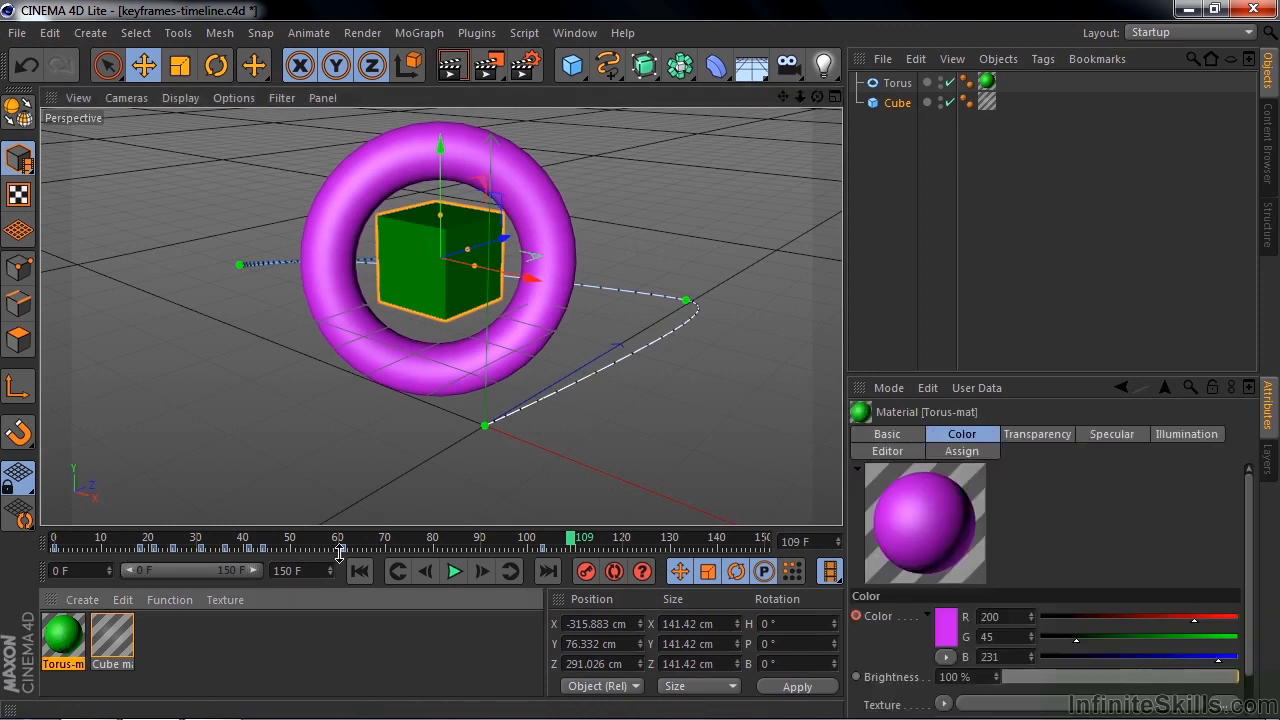
click(110, 652)
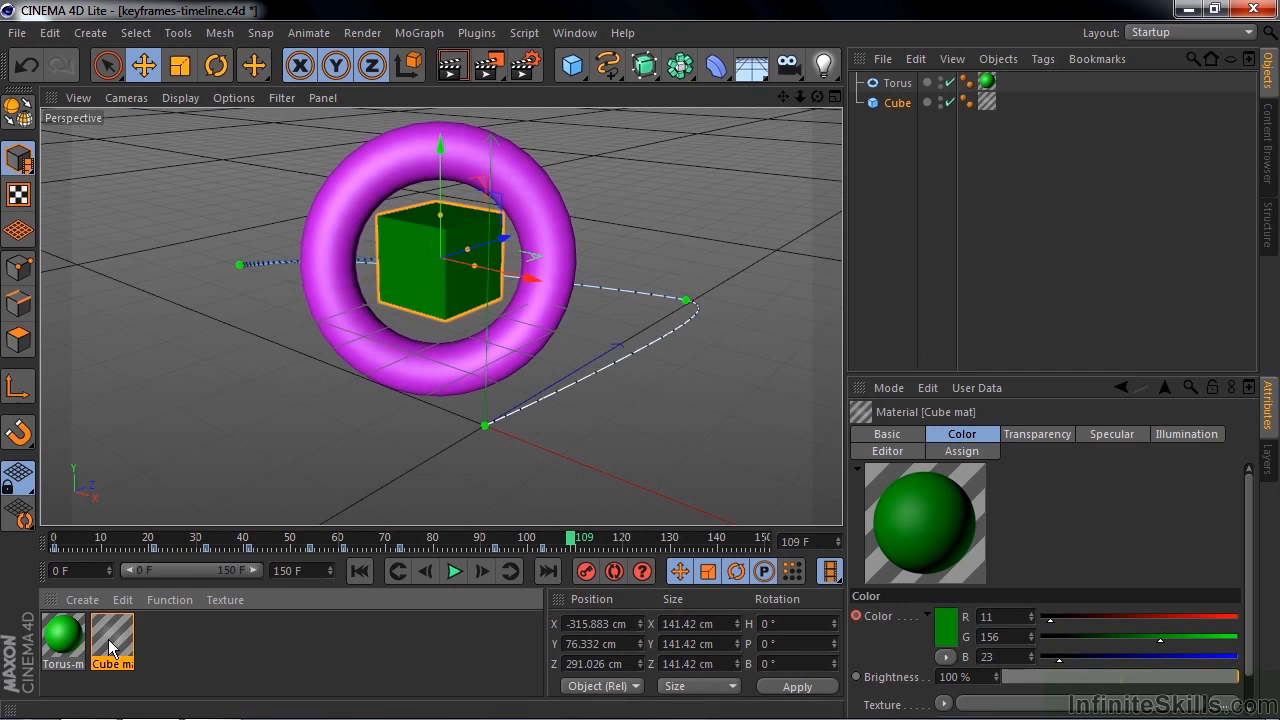
click(169, 540)
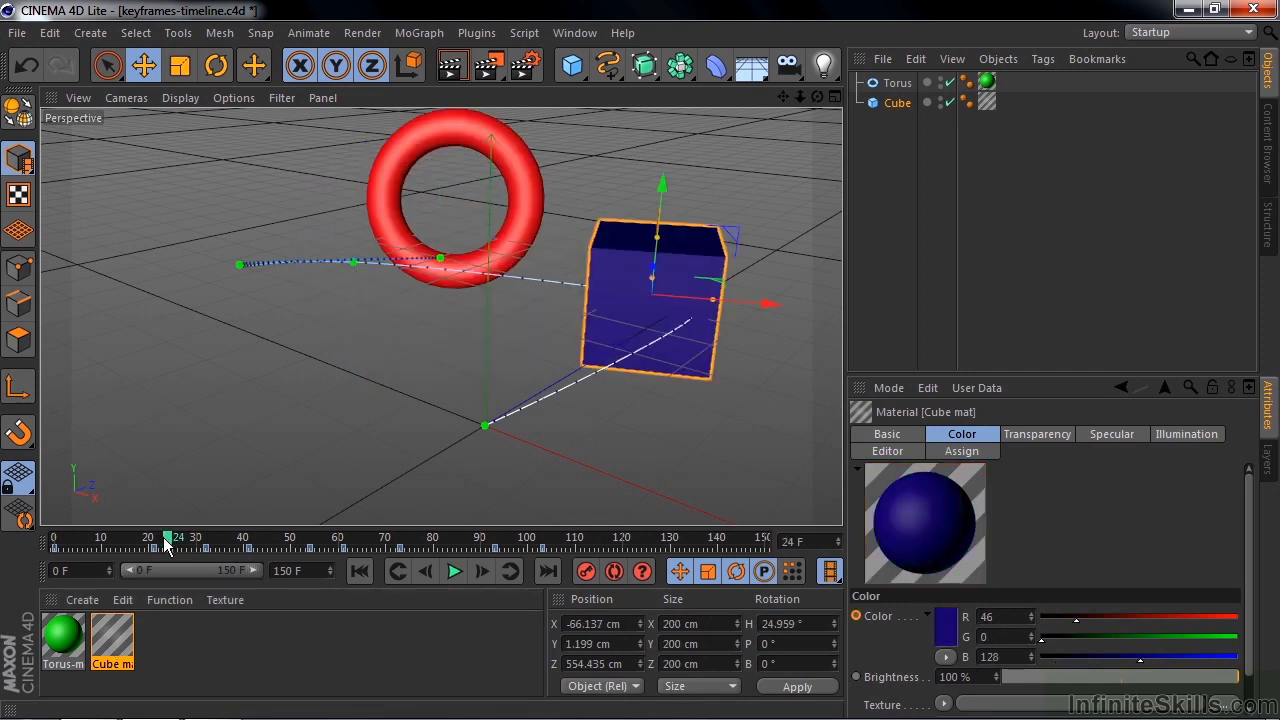
Step: Drag the cube's key to frame 19 and view its coordinates (X −9.659 cm, Z 567.116 cm)
mouse_move(153, 548)
mouse_down()
mouse_move(115, 552)
mouse_move(152, 560)
mouse_move(189, 543)
mouse_move(147, 546)
mouse_up()
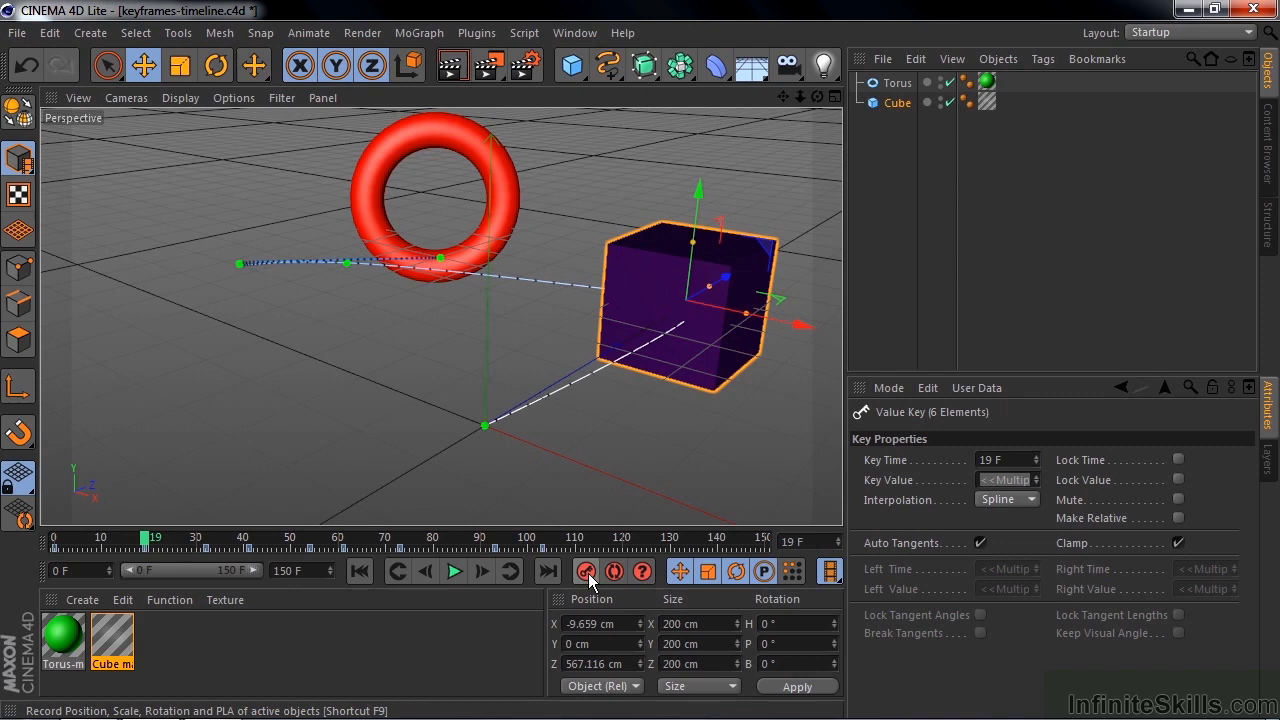
click(648, 371)
click(912, 433)
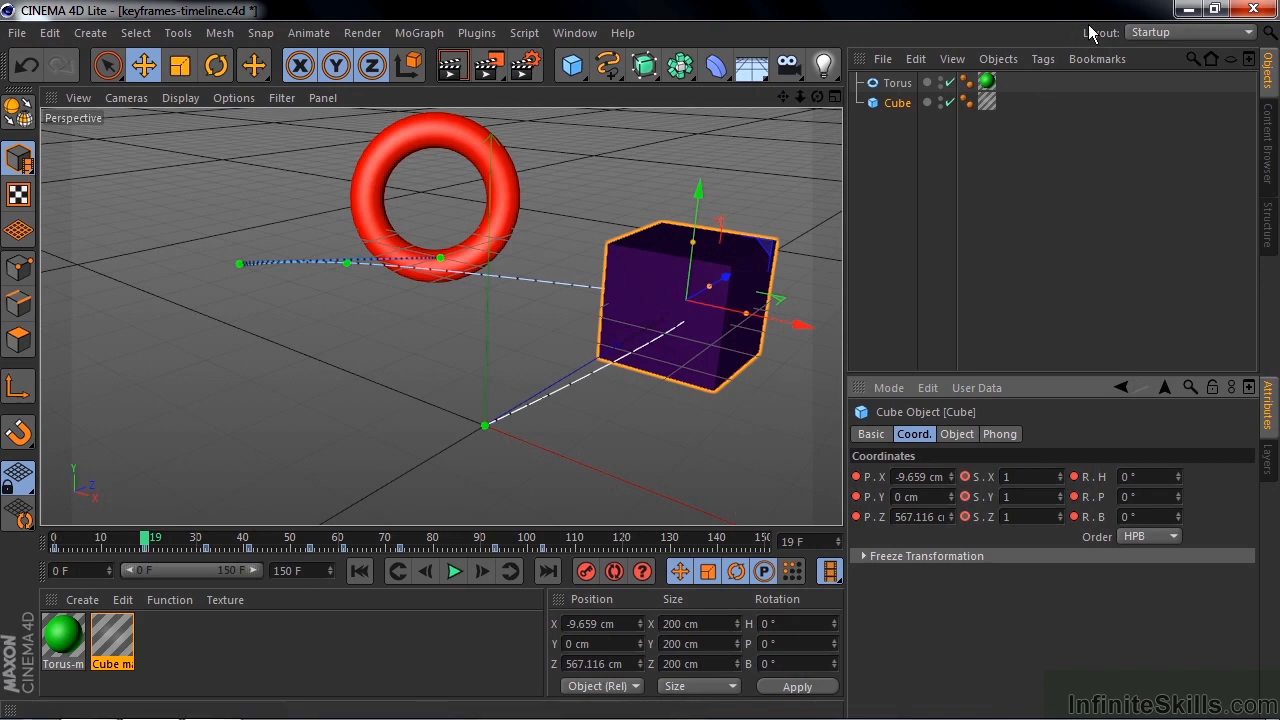
Step: Switch to the Animation layout and scrub the timeline to frame 10
click(1247, 35)
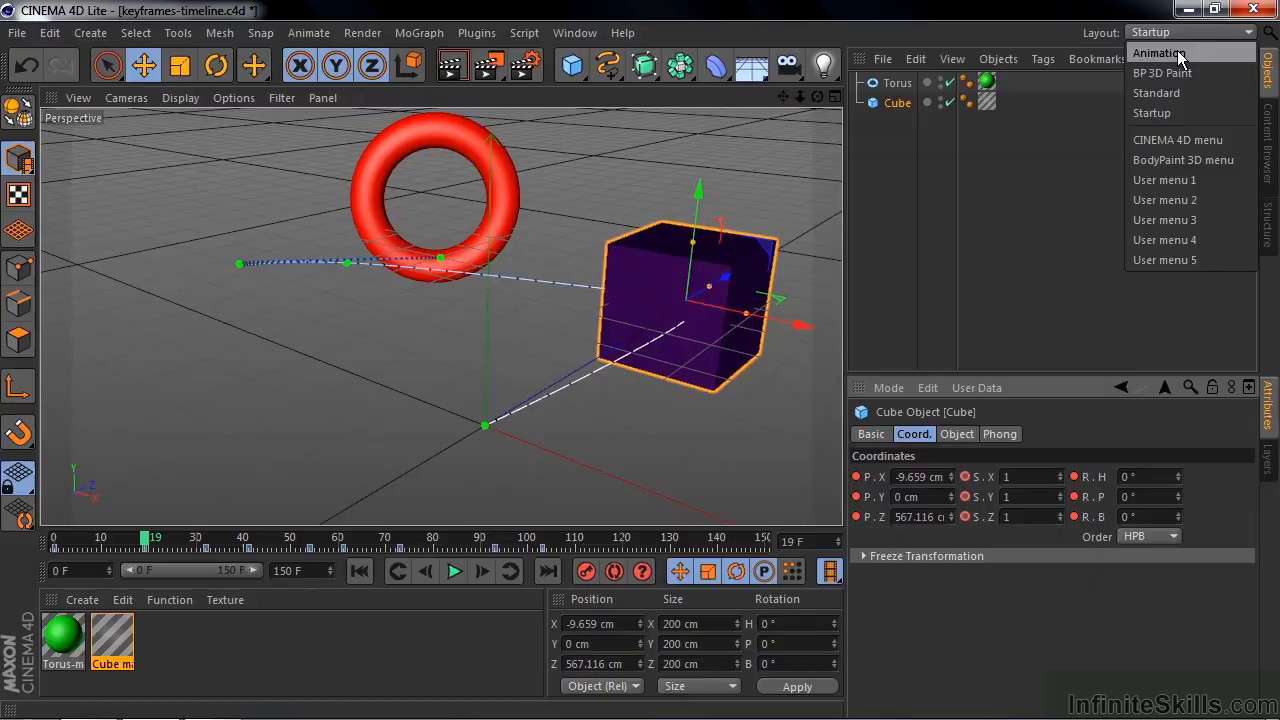
click(1177, 50)
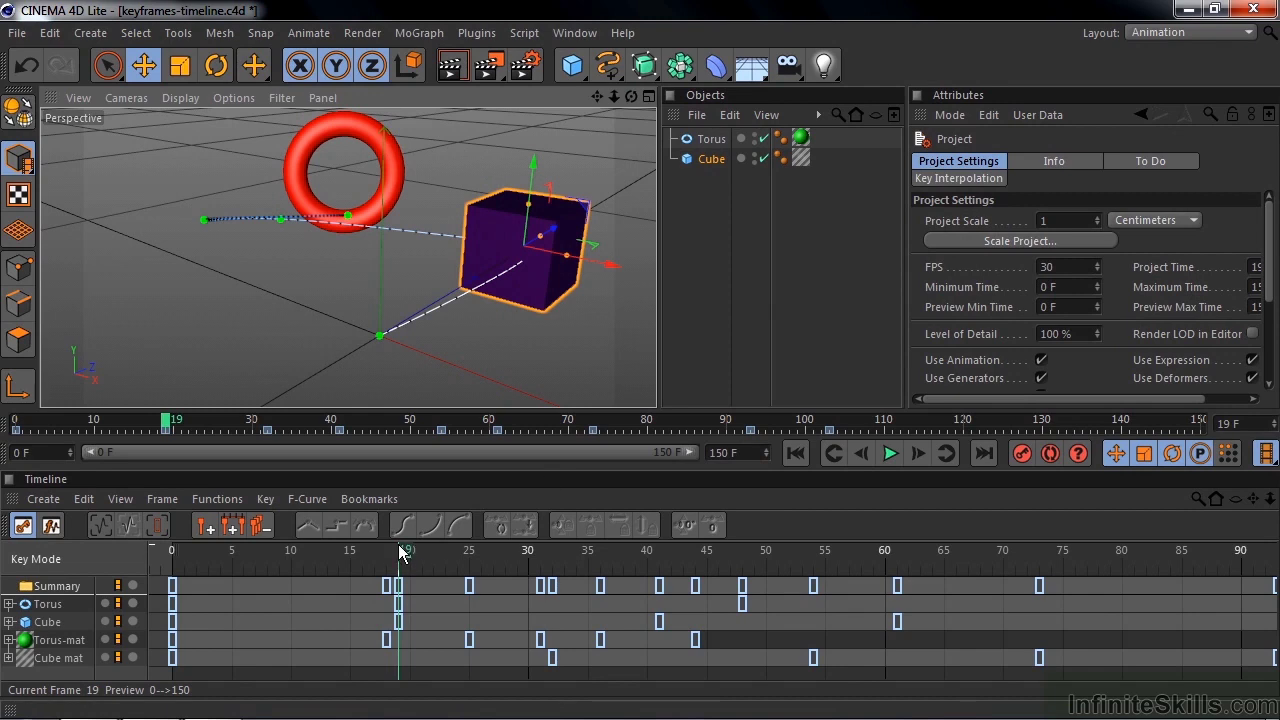
drag(400, 552, 298, 556)
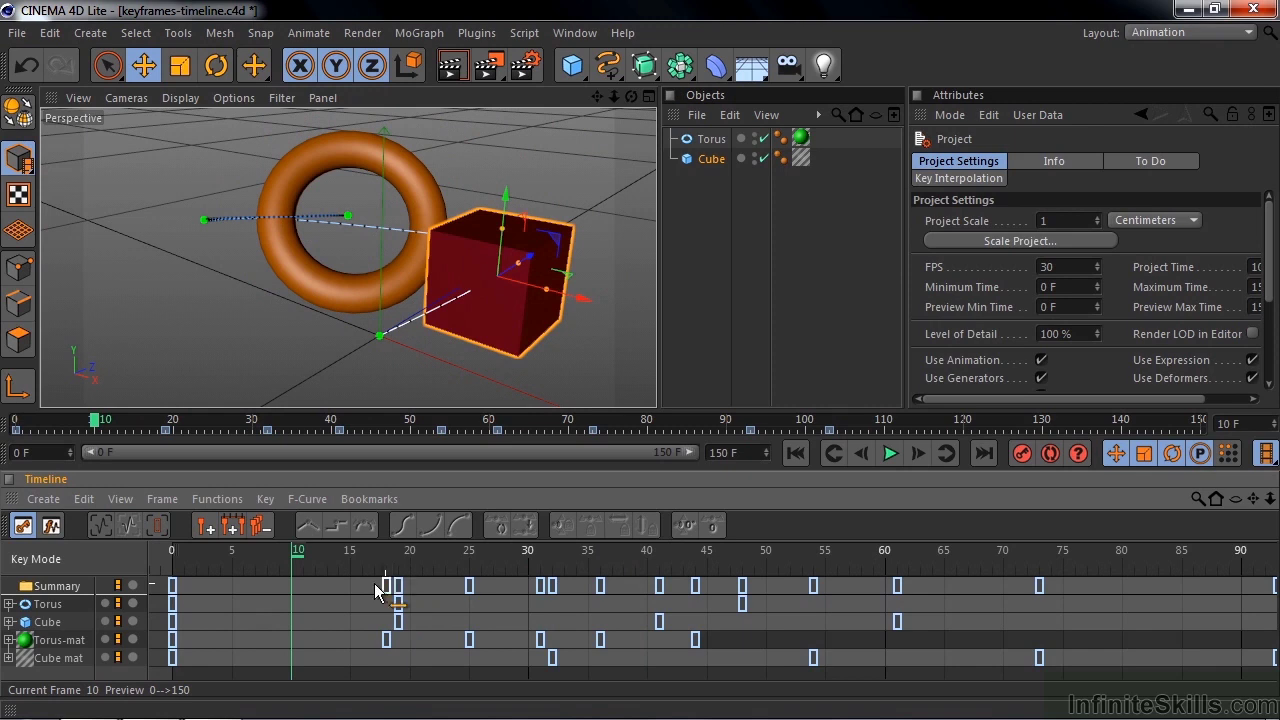
Step: Expand the Torus track and split its Position track into X, Y and Z channels
click(9, 604)
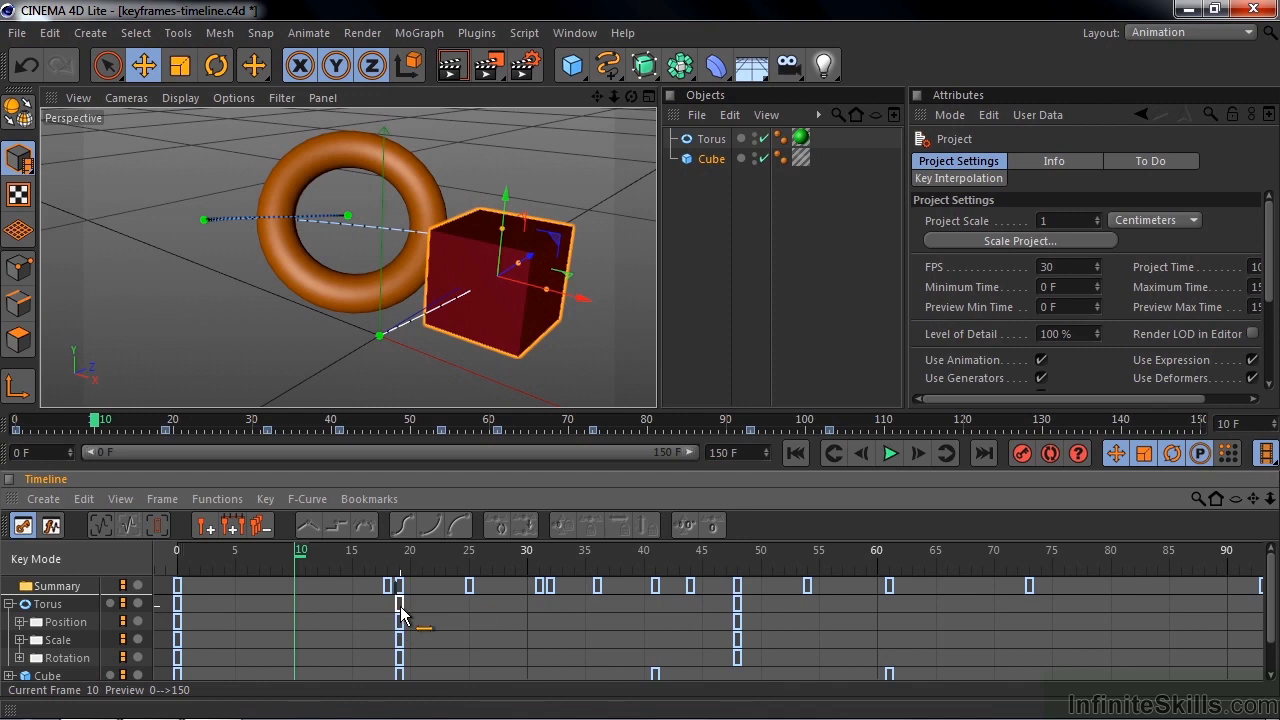
mouse_move(400, 622)
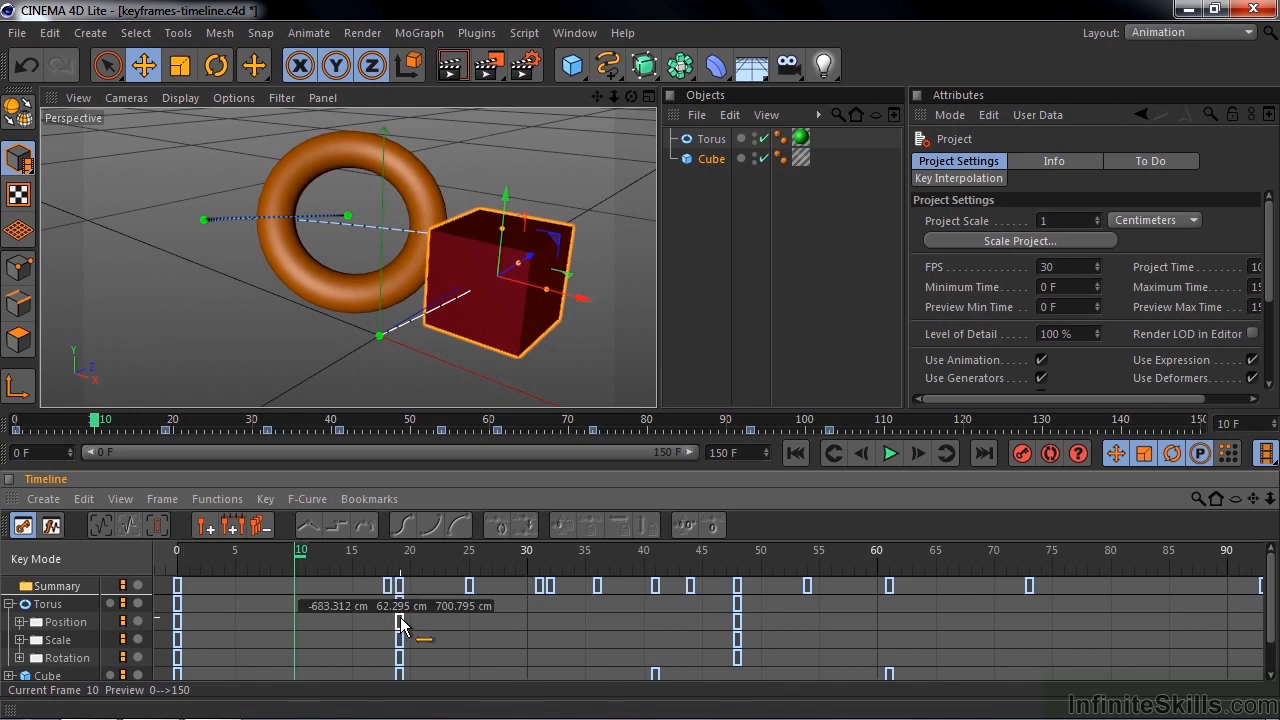
click(19, 622)
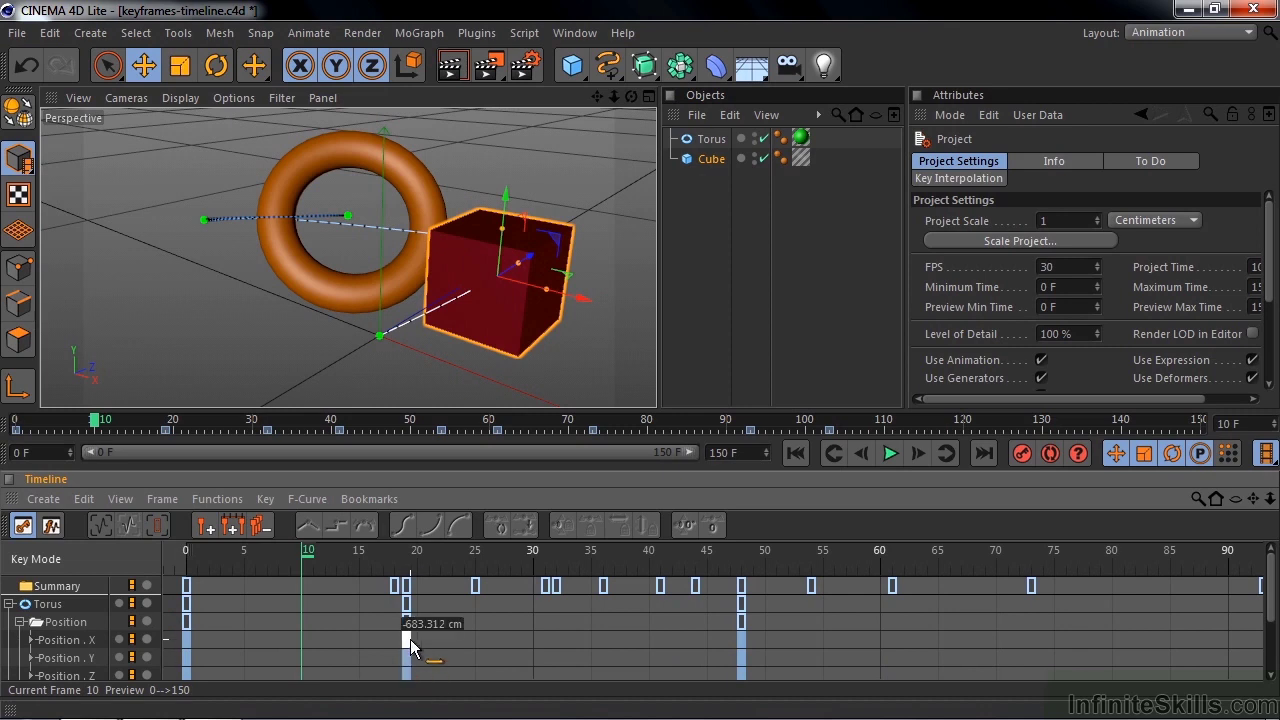
drag(1271, 590, 1268, 670)
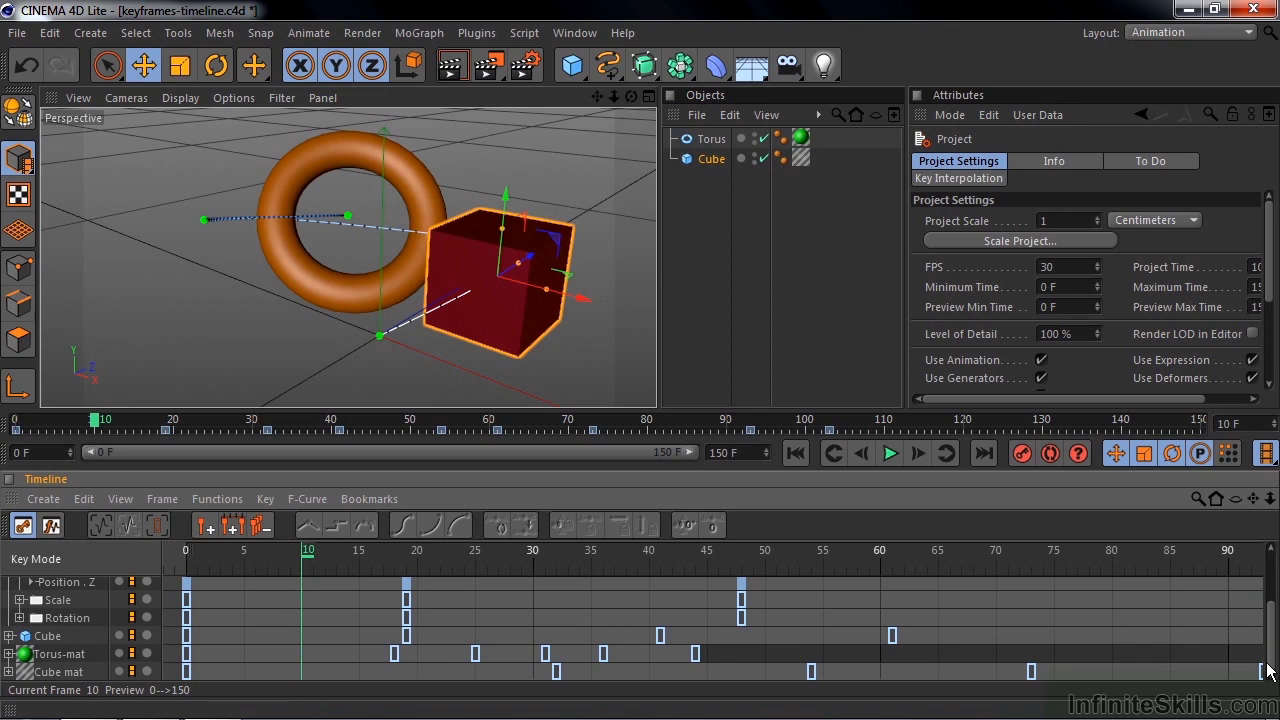
Step: Expand Torus-mat's Color track into R, G, B and show the Transparency Brightness curve inline
click(9, 655)
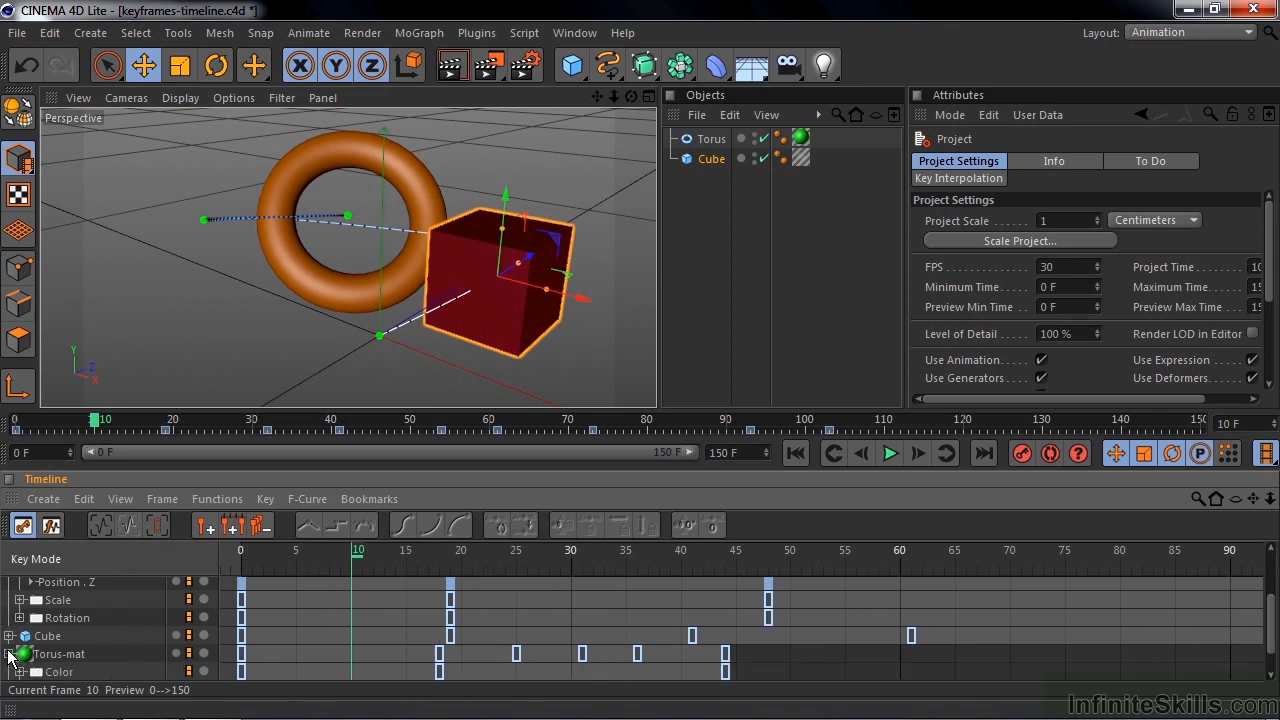
drag(1268, 636, 1273, 668)
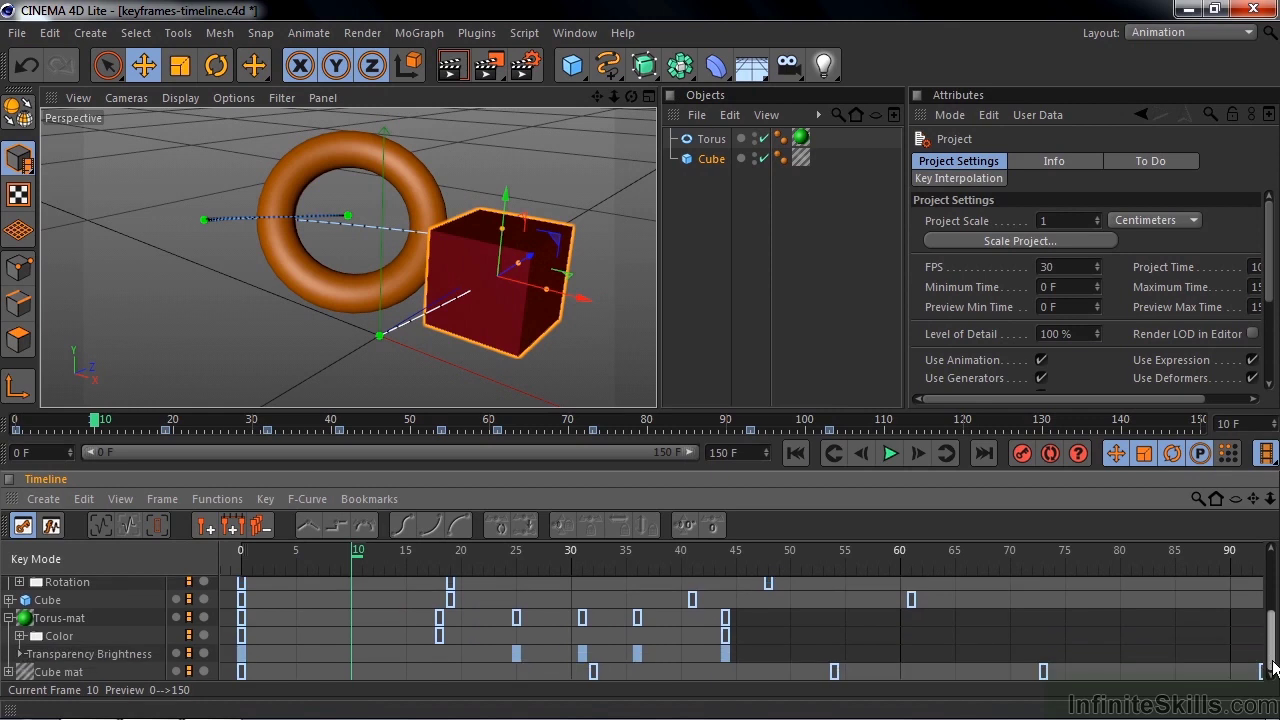
click(19, 636)
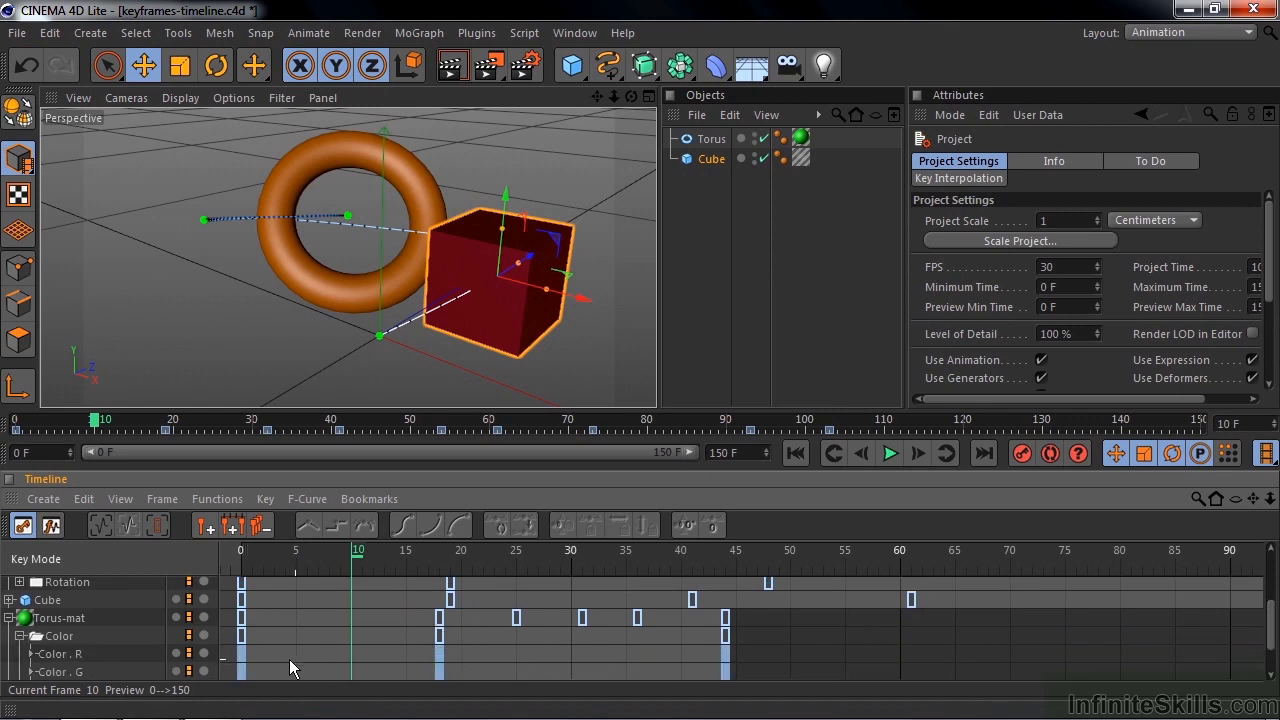
drag(1271, 628, 1272, 650)
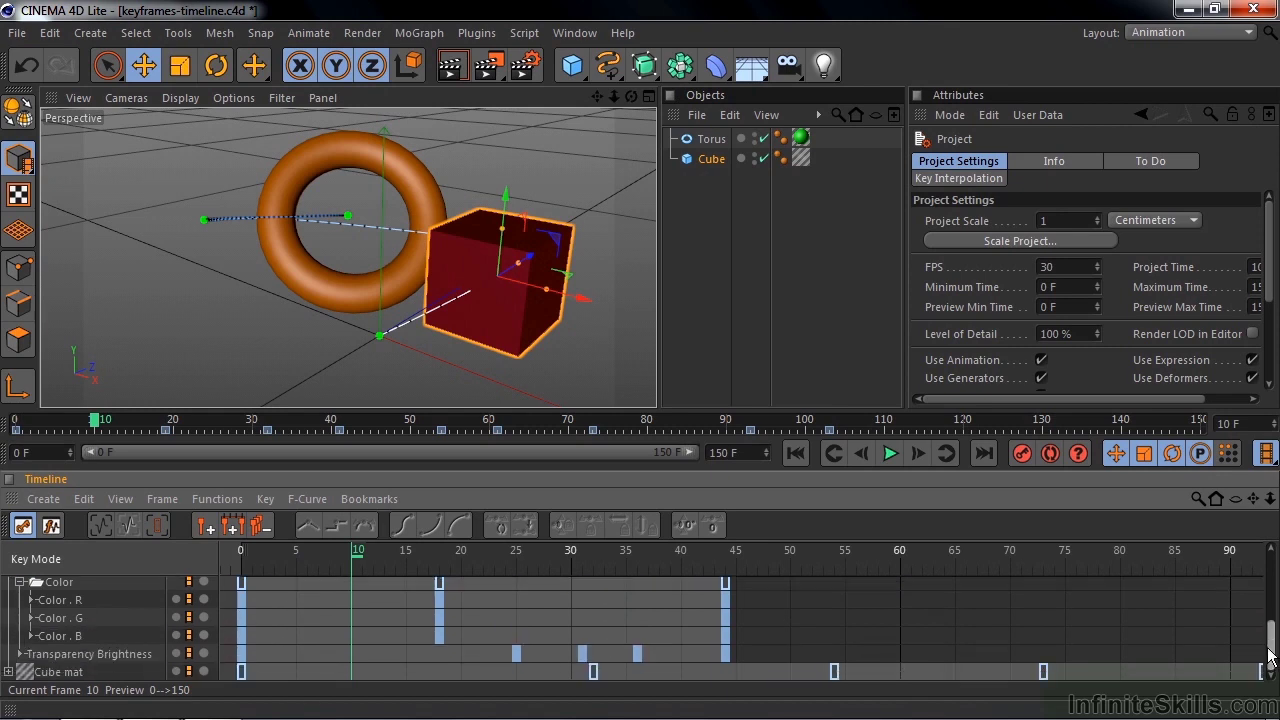
click(22, 656)
drag(1272, 640, 1275, 668)
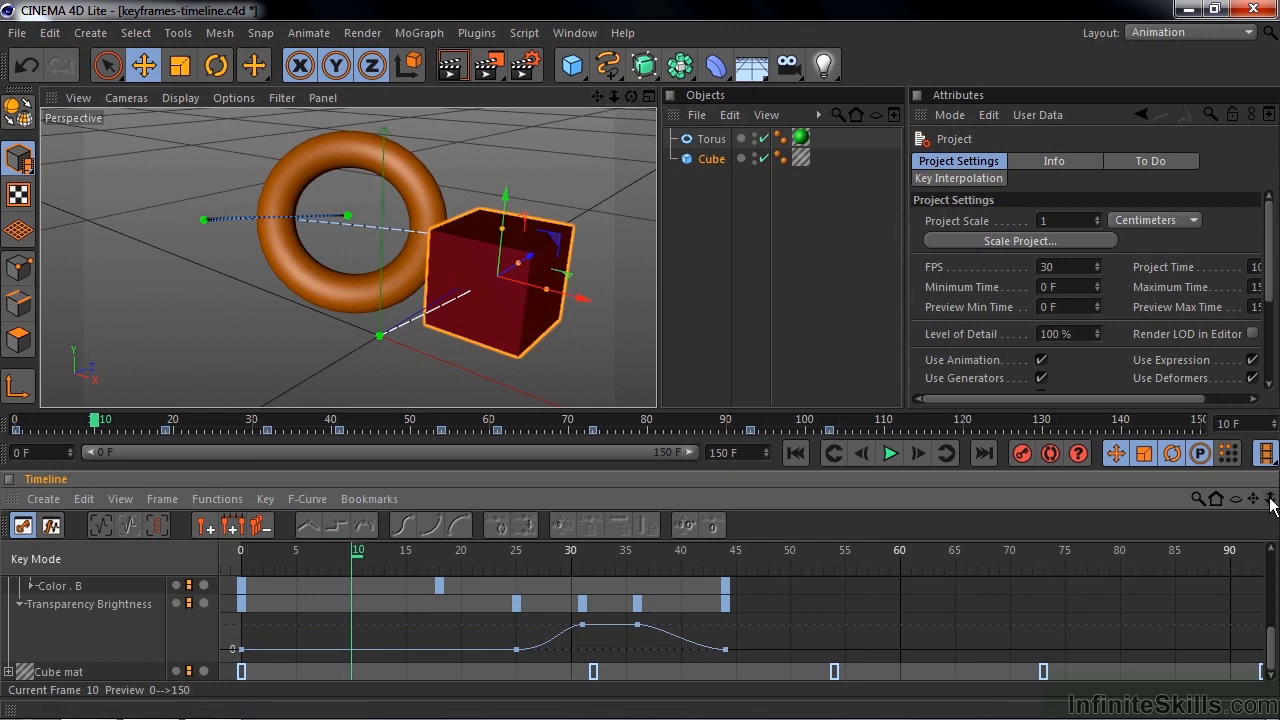
drag(1270, 498, 1270, 498)
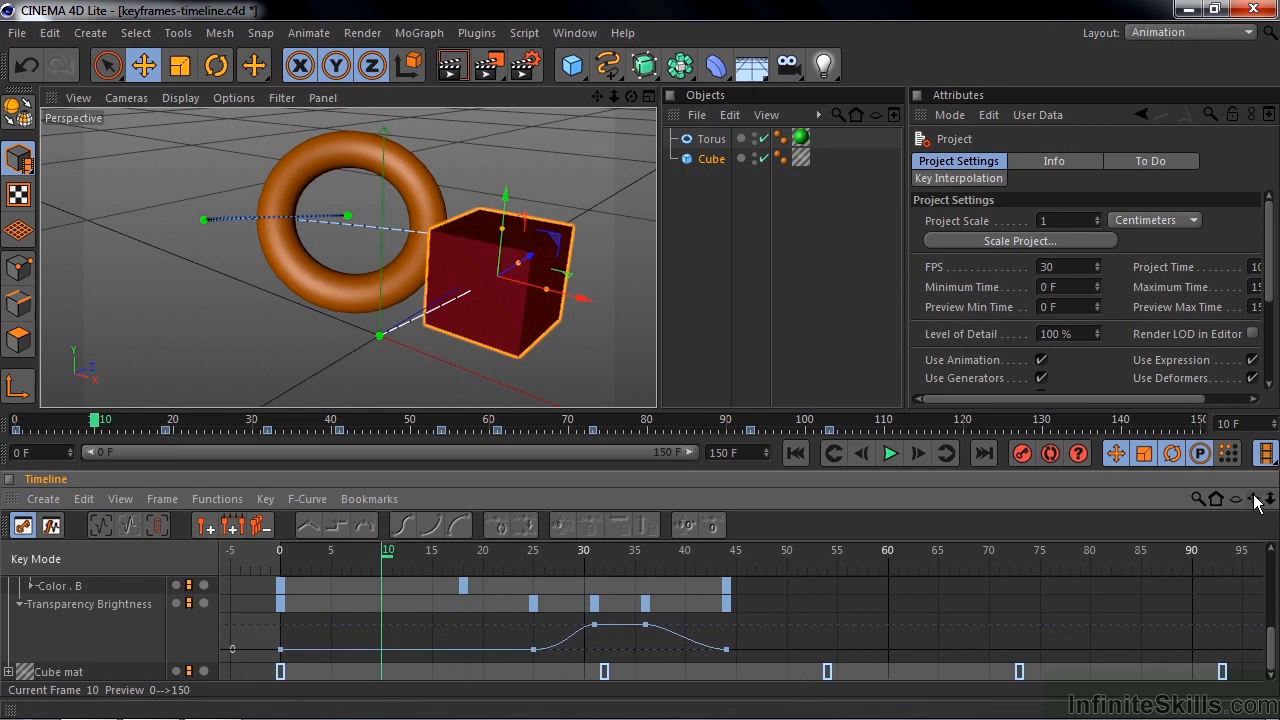
drag(1254, 499, 1253, 498)
drag(1268, 662, 1272, 578)
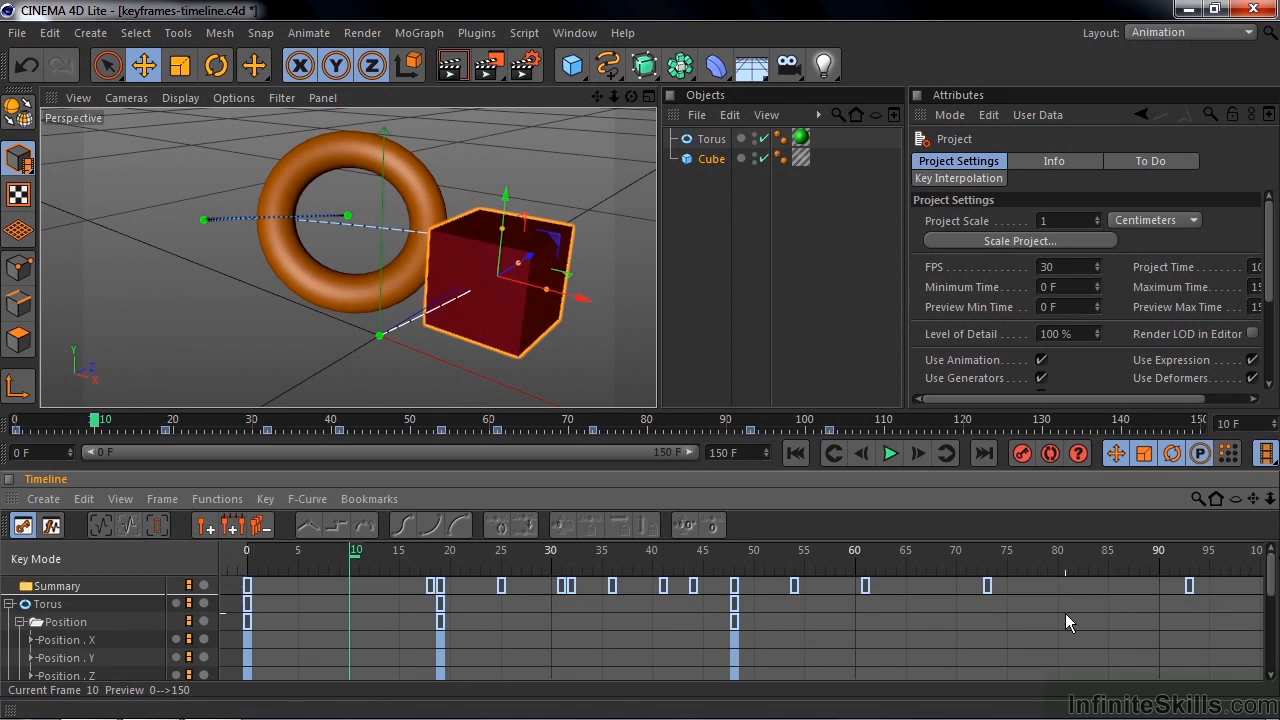
Step: Inspect the torus's frame-19 Position keys, ending on Position.X: −683.312 cm, Spline interpolation
click(441, 640)
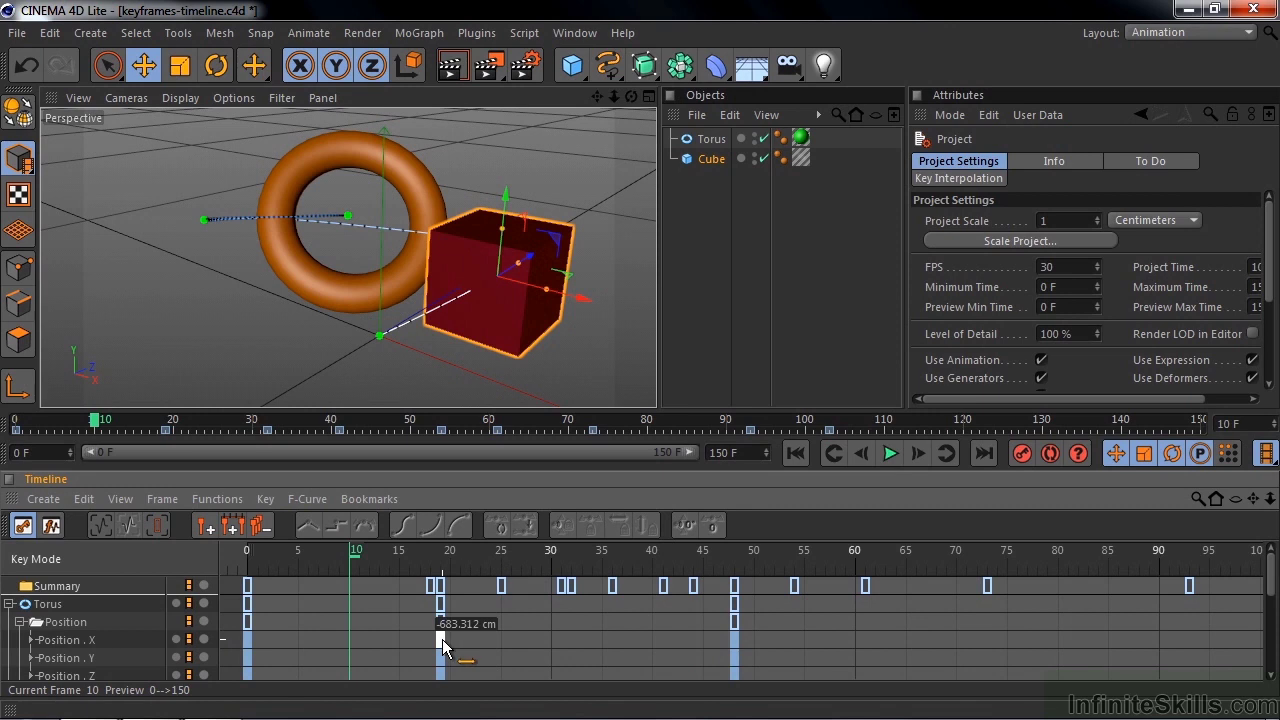
click(441, 658)
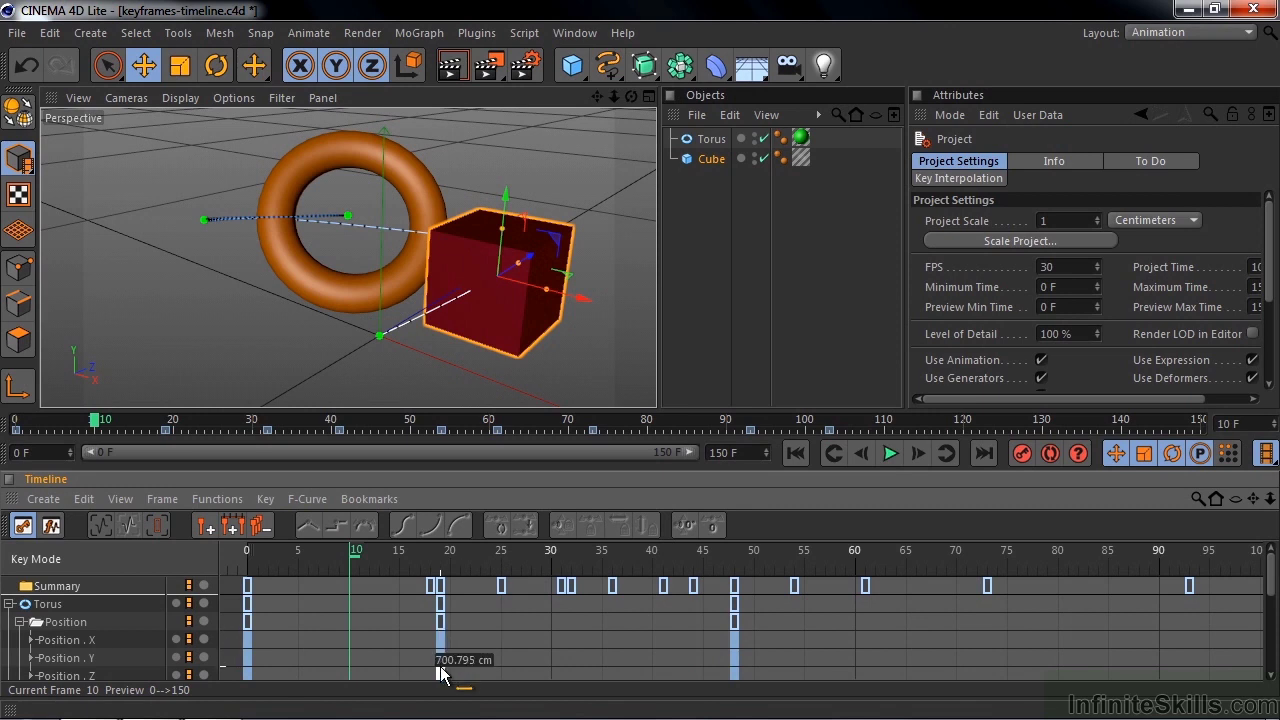
click(444, 626)
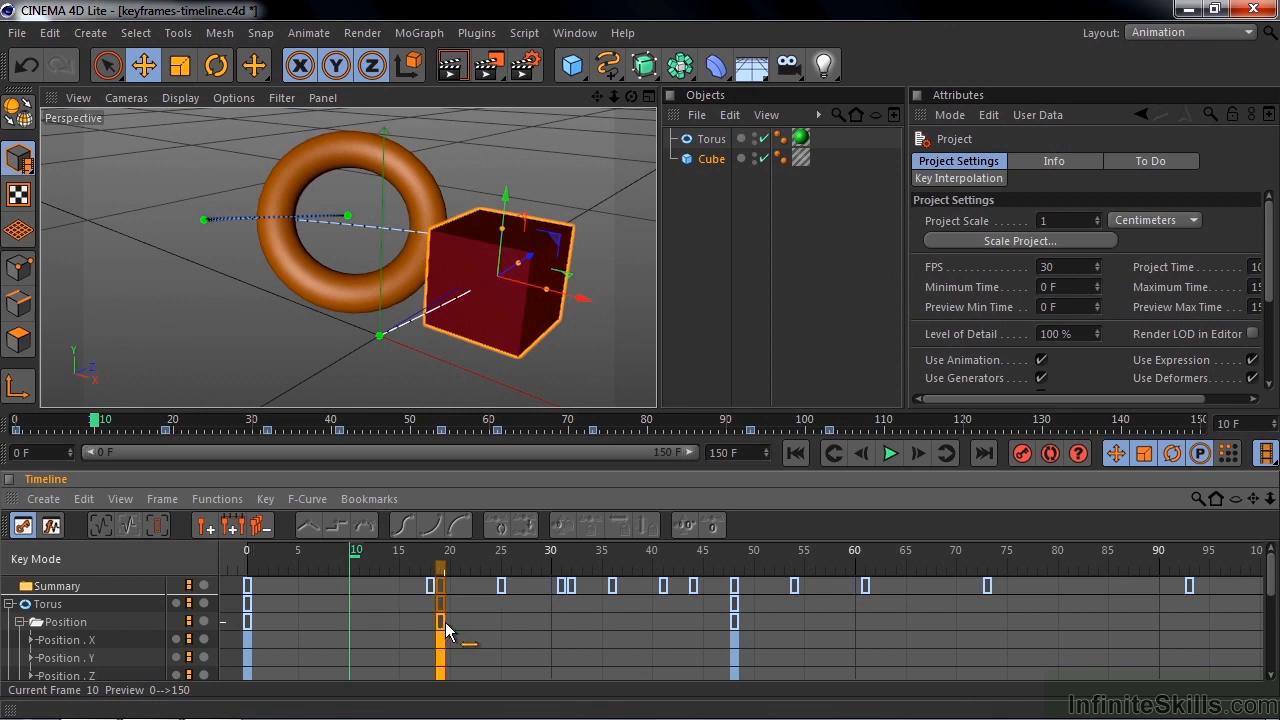
click(442, 630)
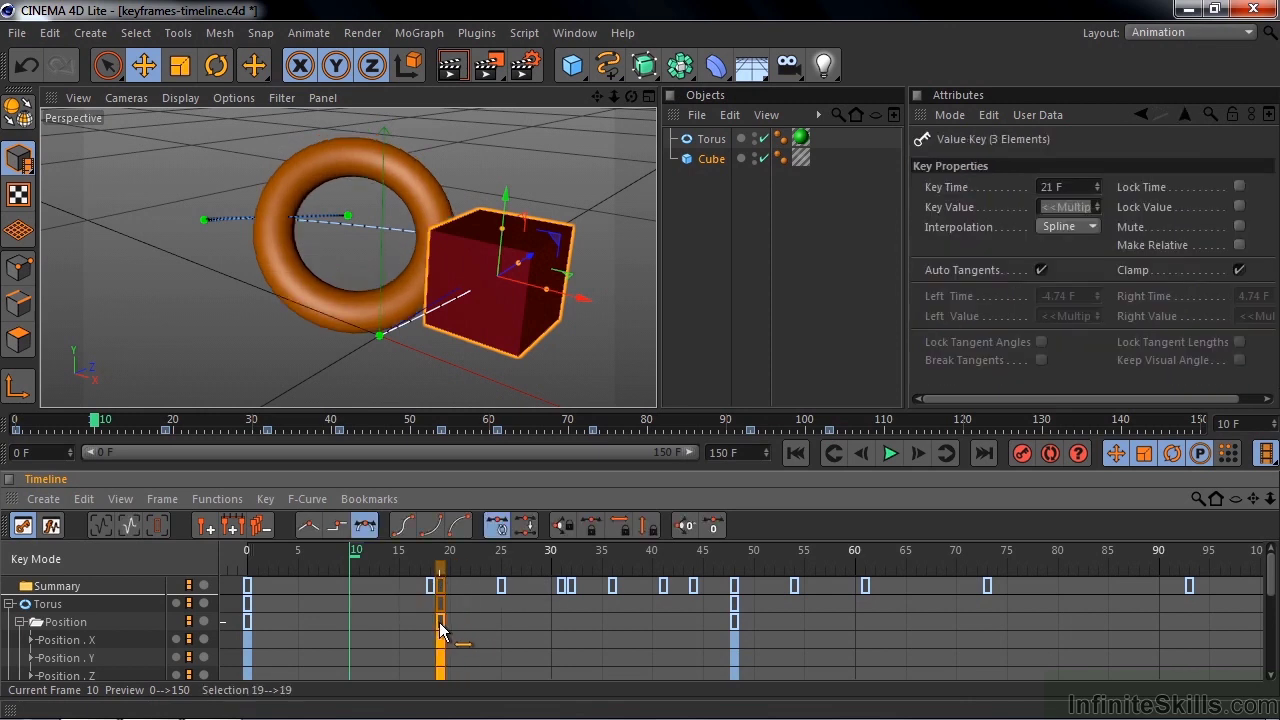
drag(442, 630, 441, 630)
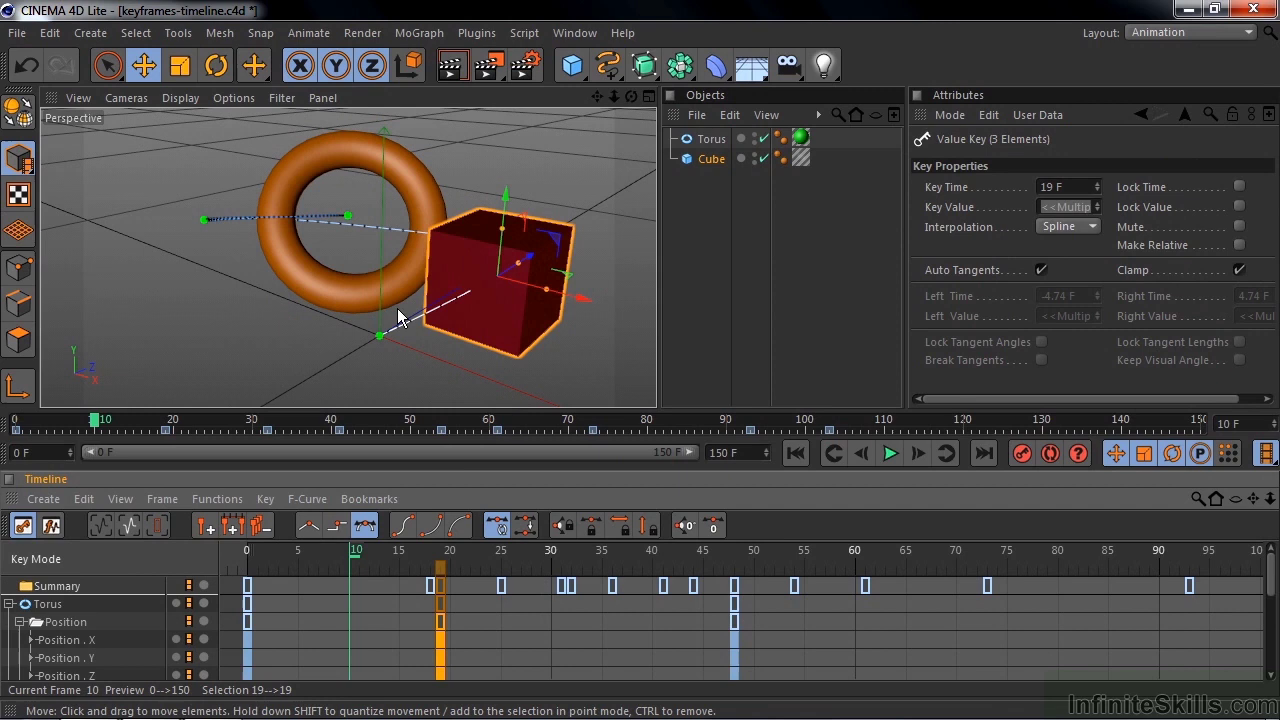
click(371, 294)
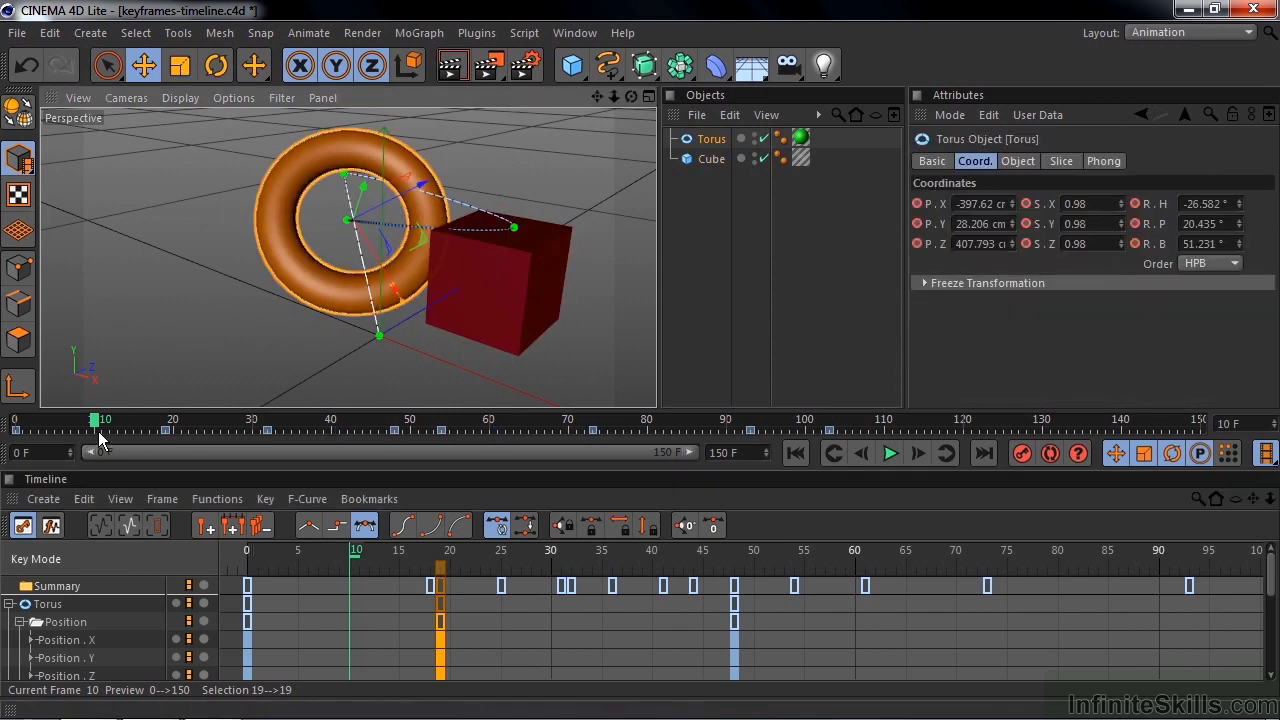
click(442, 628)
click(442, 640)
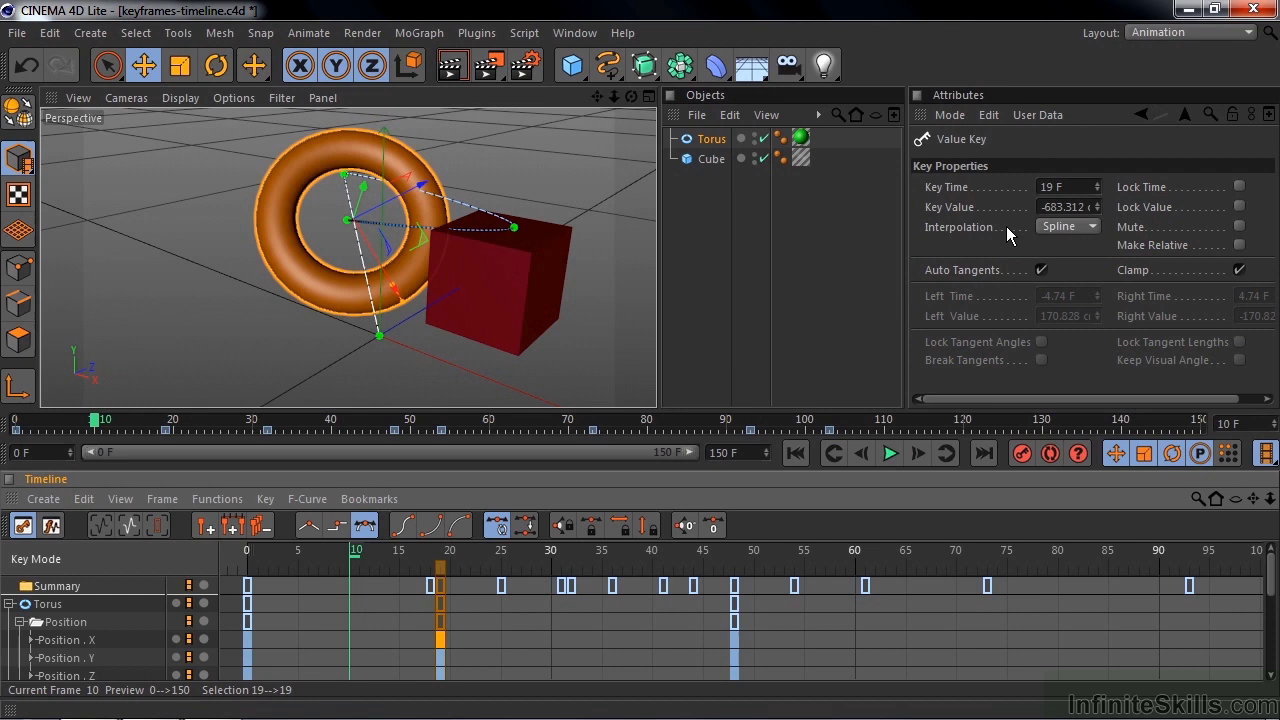
click(1091, 225)
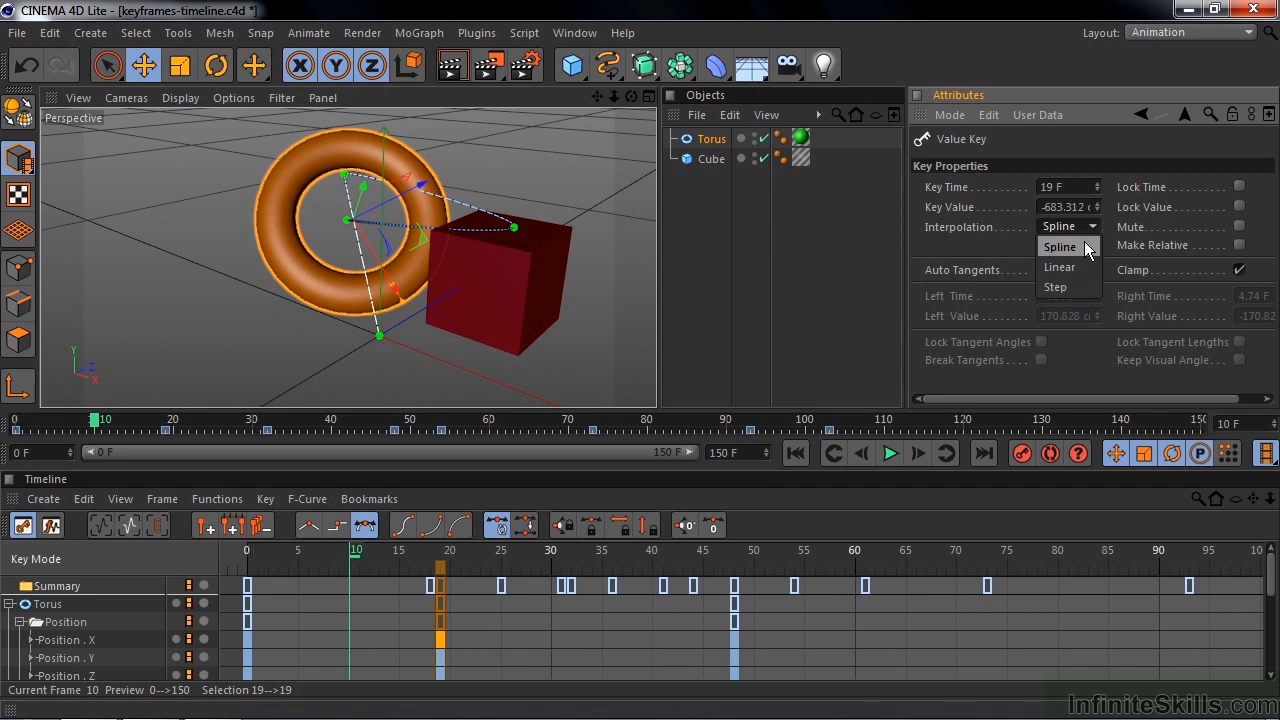
click(1084, 241)
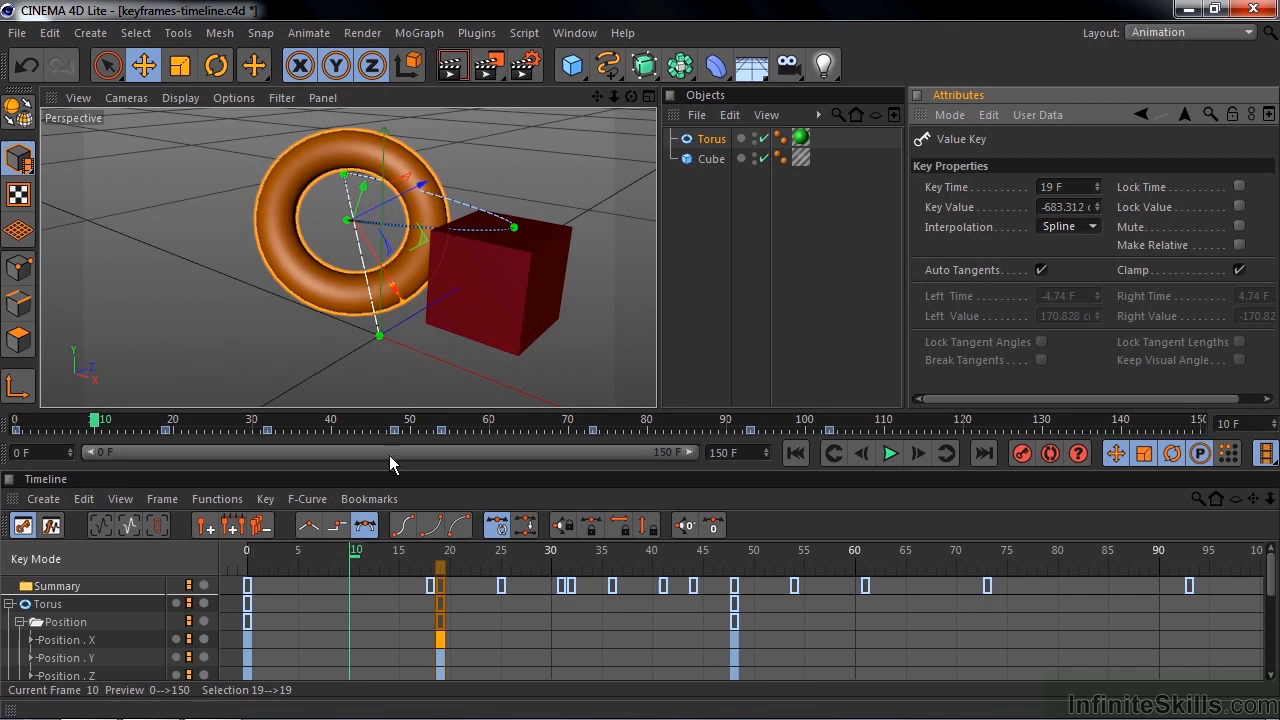
Step: Switch to F-Curve mode and frame the torus's Position curves in the graph
click(52, 530)
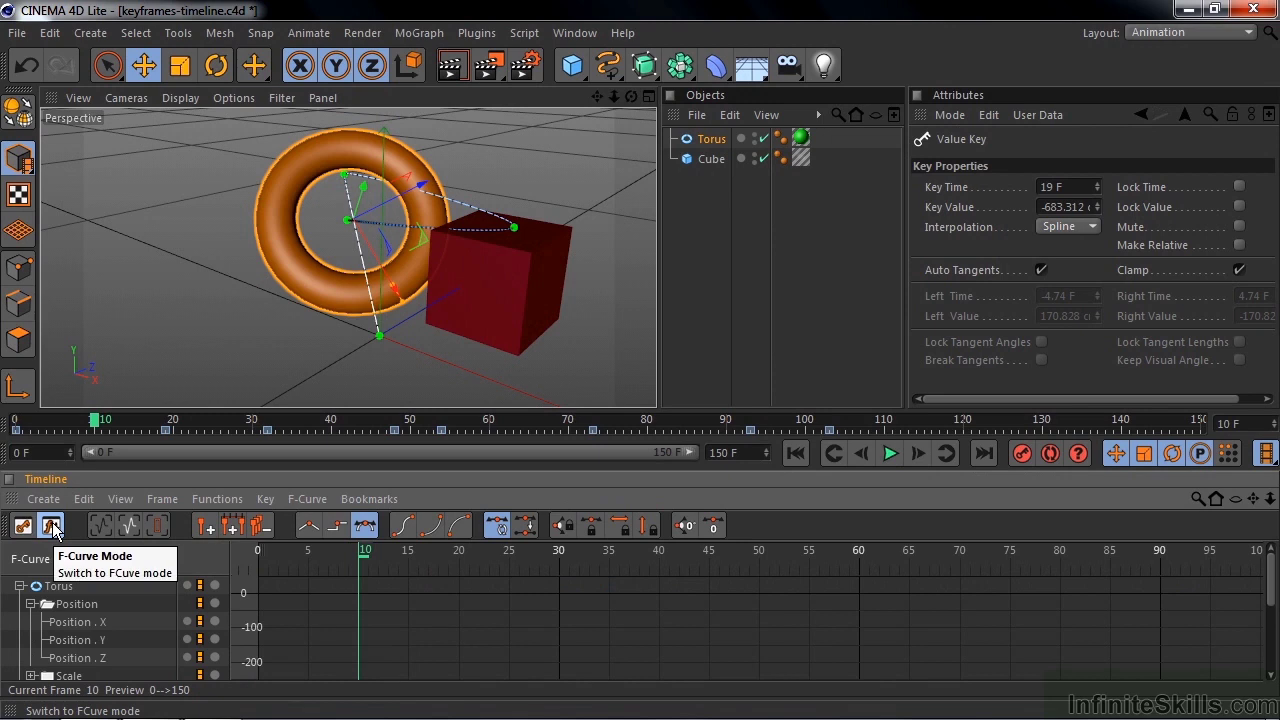
click(70, 608)
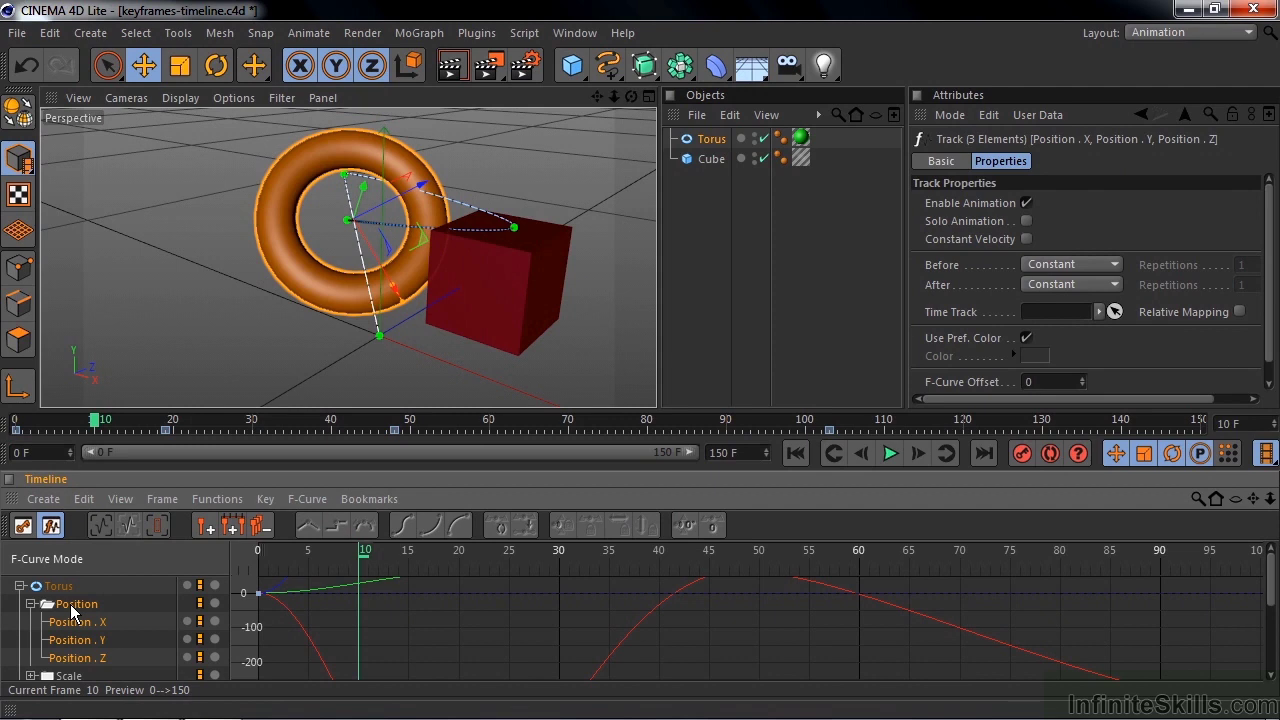
key(h)
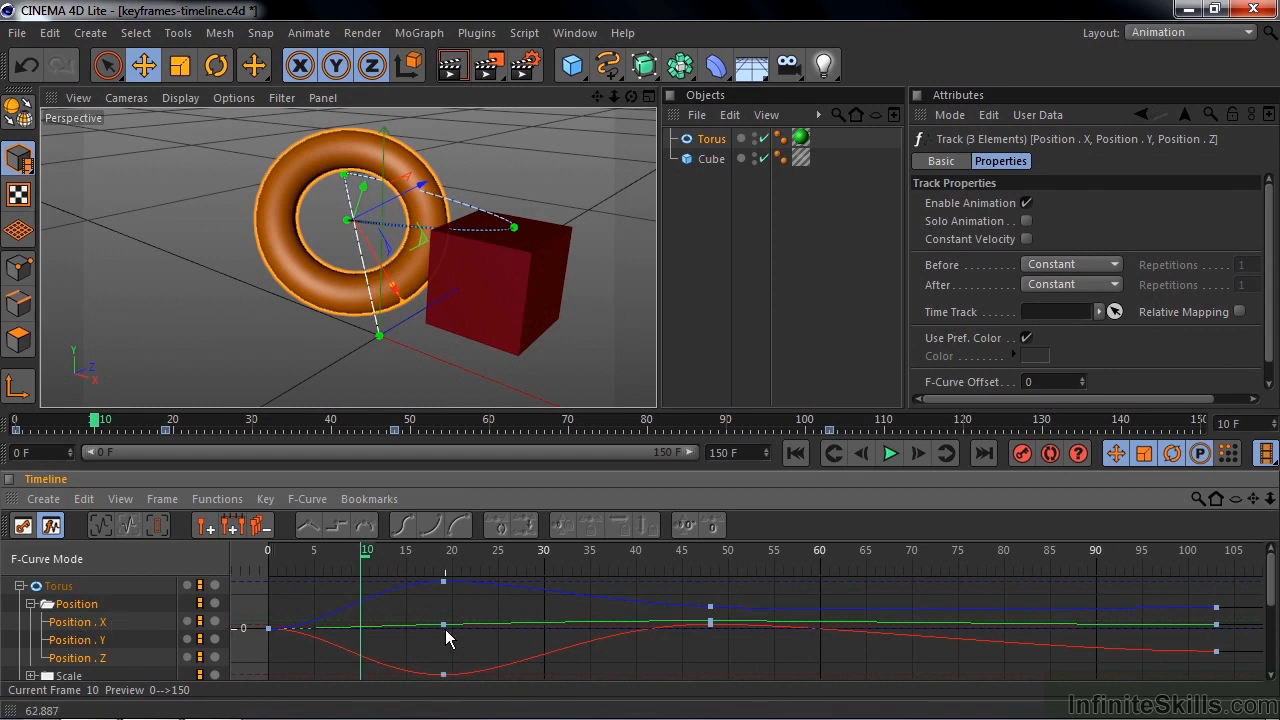
Step: Isolate the Position.Z curve and drag a key's tangent to reshape it, raising it to about 1055.694 cm
click(86, 660)
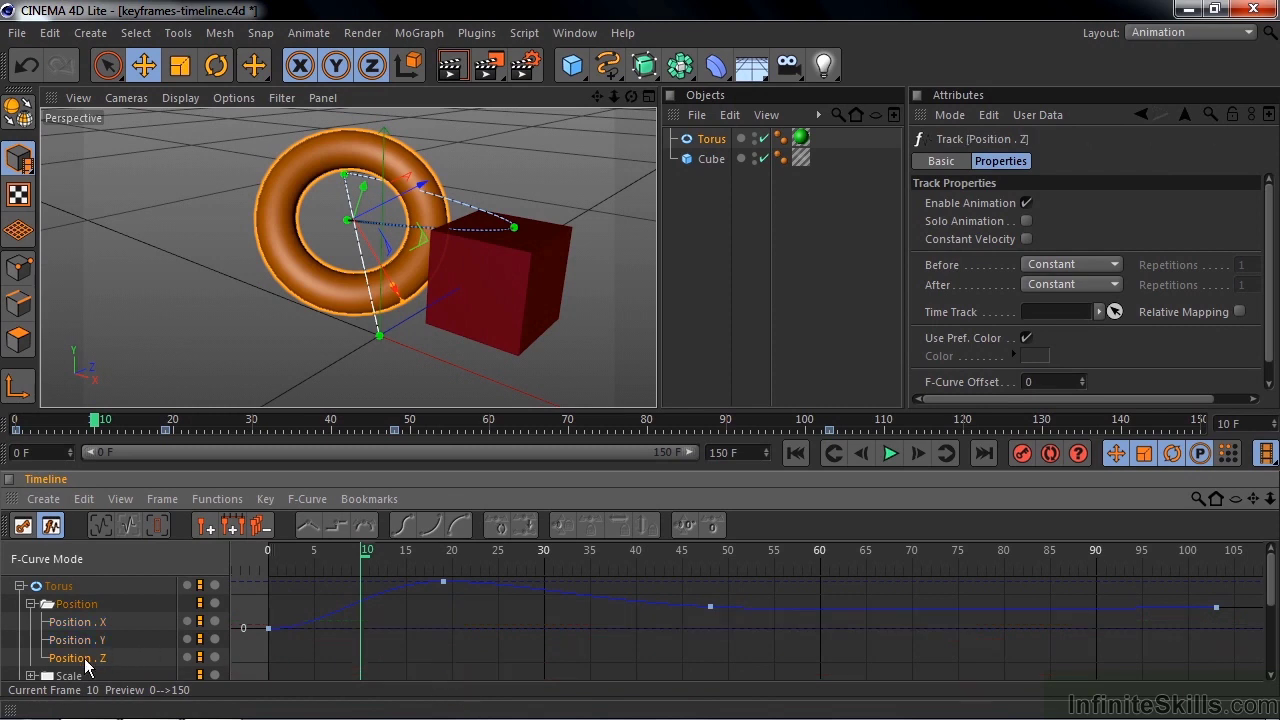
click(443, 580)
drag(497, 587, 445, 606)
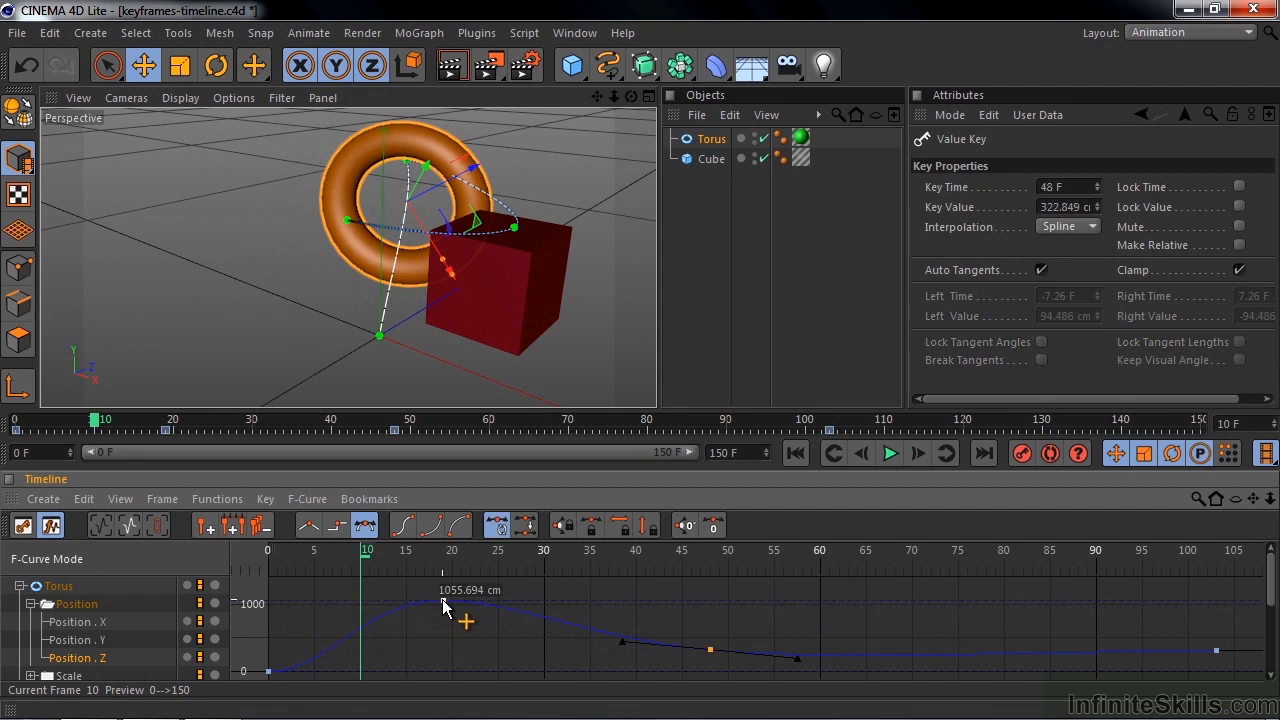